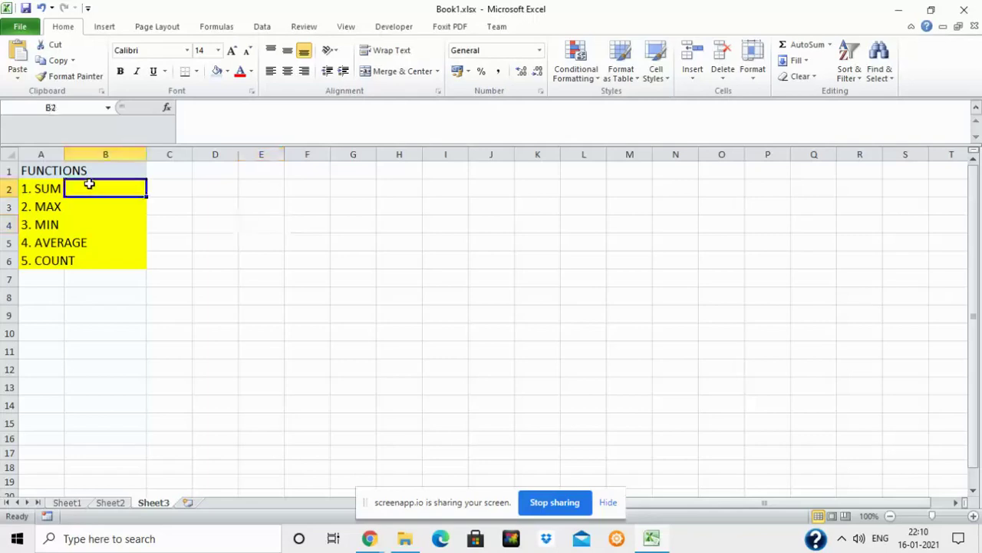
# Step: Look over the function list and the Sheet1 marks table, then go to the empty Sheet2
pyautogui.click(35, 193)
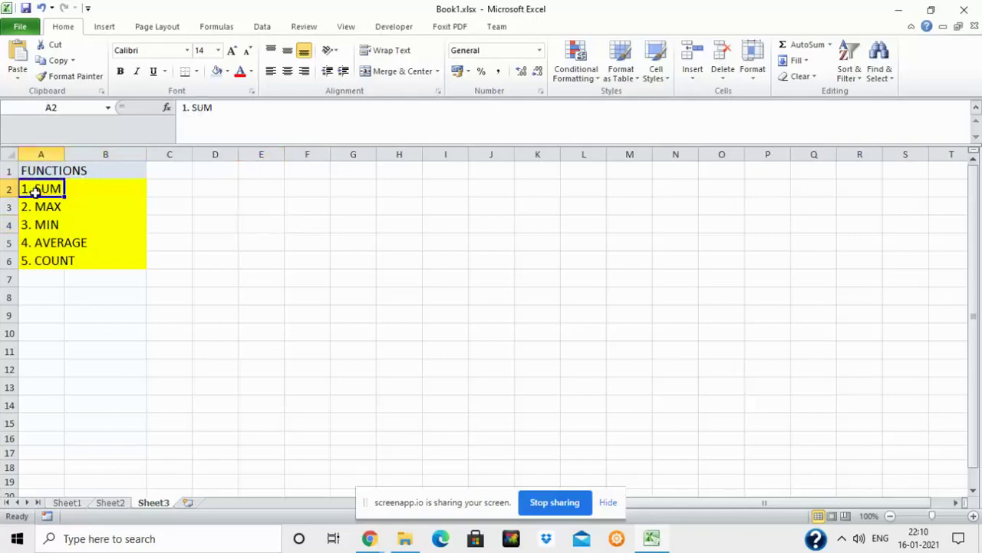
pyautogui.click(45, 223)
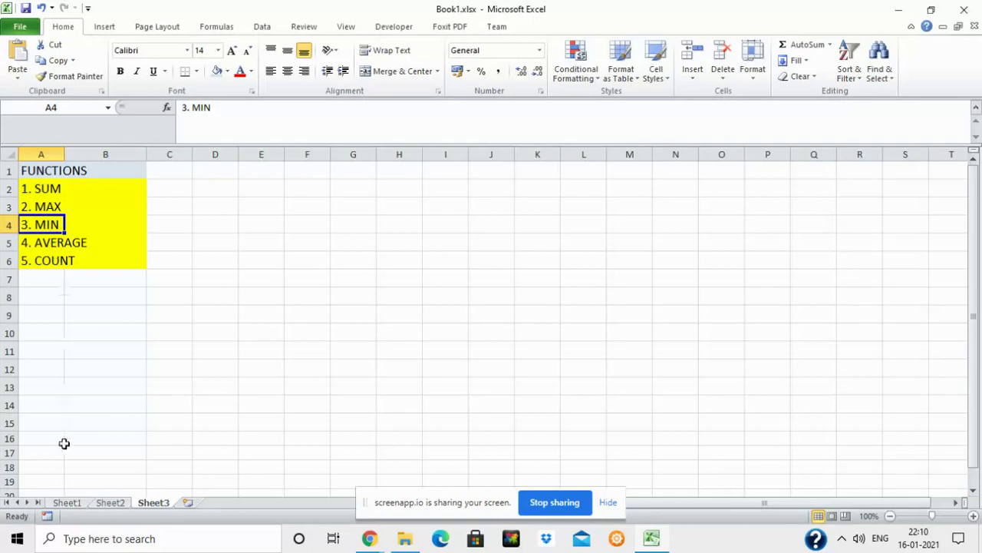
pyautogui.click(71, 504)
pyautogui.click(112, 503)
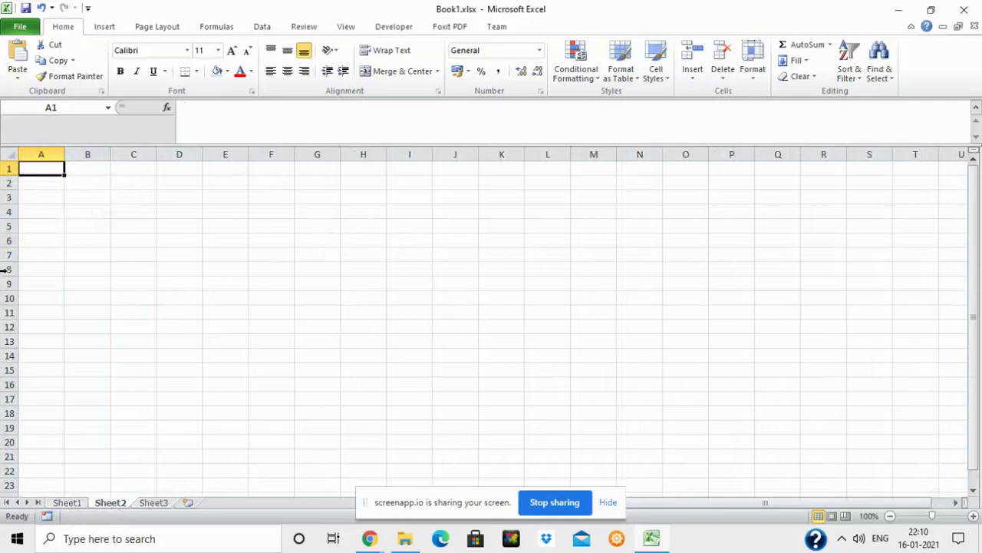
# Step: Enter 12, 3, 45, 6 and 7 down A1:A5 of Sheet2
pyautogui.write('12')
pyautogui.press('Return')
pyautogui.write('3')
pyautogui.press('Return')
pyautogui.write('45')
pyautogui.press('Return')
pyautogui.write('6')
pyautogui.press('Return')
pyautogui.write('7')
pyautogui.press('Return')
# Step: Enter 8, 90 and 56 in A6:A8, correcting a mistyped value in A8
pyautogui.write('8')
pyautogui.press('Return')
pyautogui.write('90')
pyautogui.press('Return')
pyautogui.write('12')
pyautogui.press('BackSpace')
pyautogui.press('BackSpace')
pyautogui.write('56')
pyautogui.press('Return')
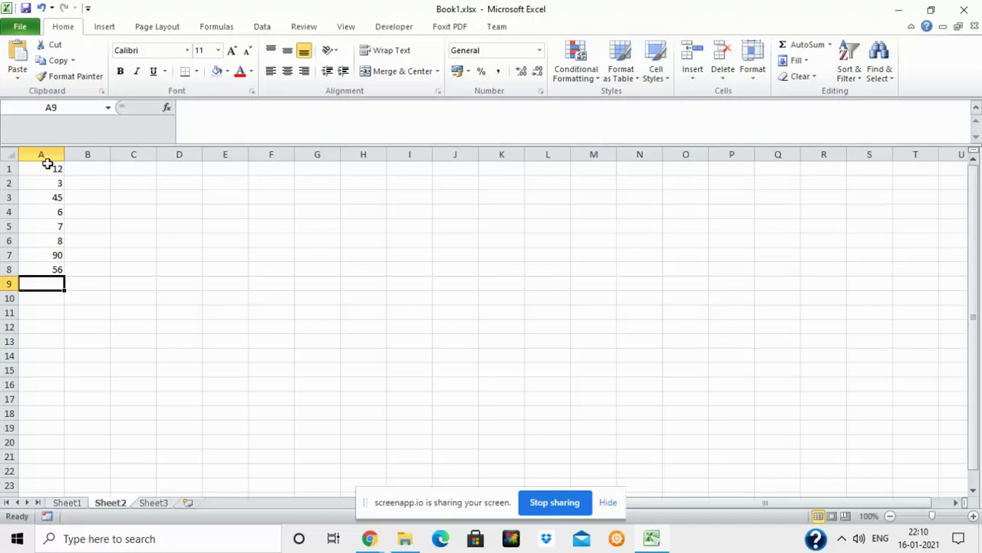
pyautogui.write('=')
pyautogui.click(46, 164)
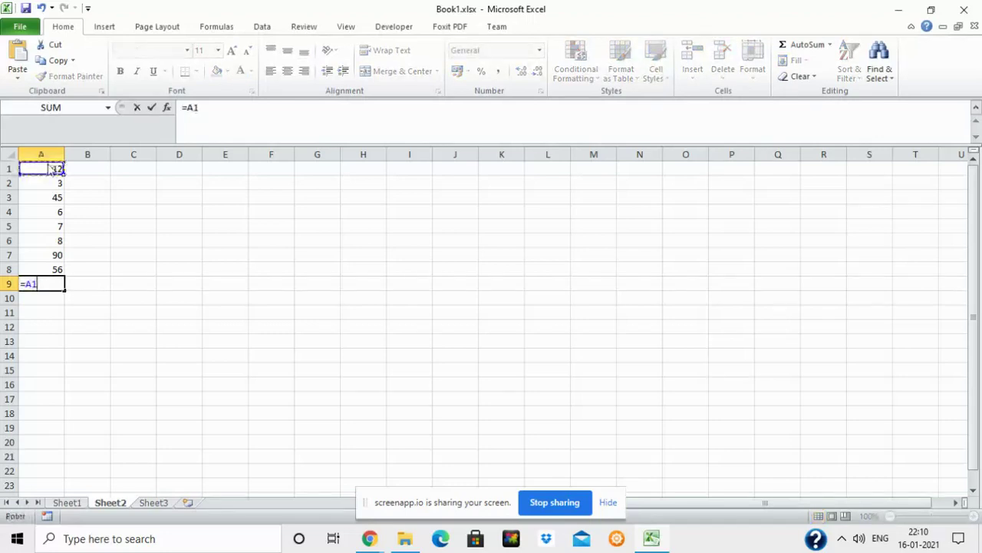
pyautogui.write('+')
pyautogui.click(55, 185)
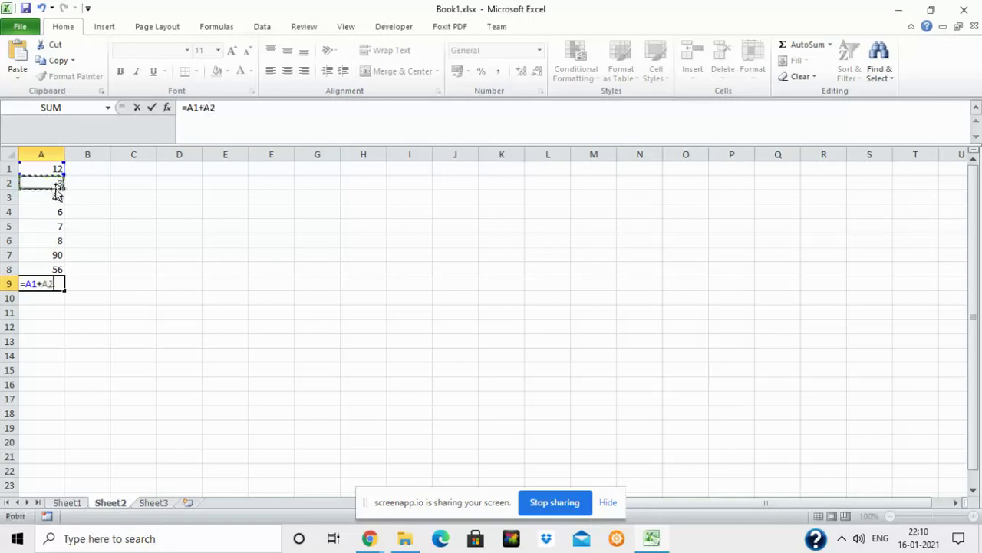
pyautogui.write('+')
pyautogui.press('Escape')
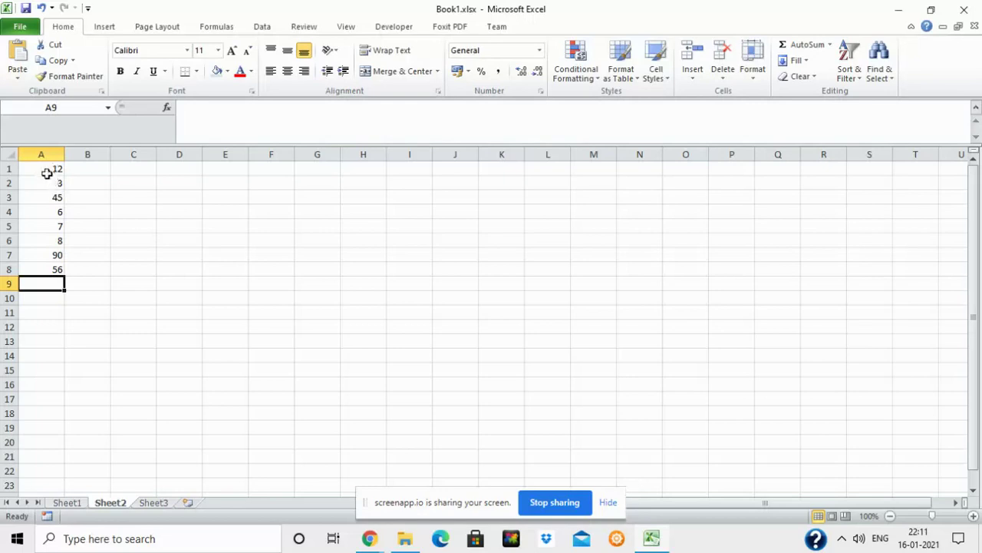
# Step: Set A1:D15 to 16-point font and widen column A to fit the larger numbers
pyautogui.moveTo(46, 168); pyautogui.dragTo(191, 371)
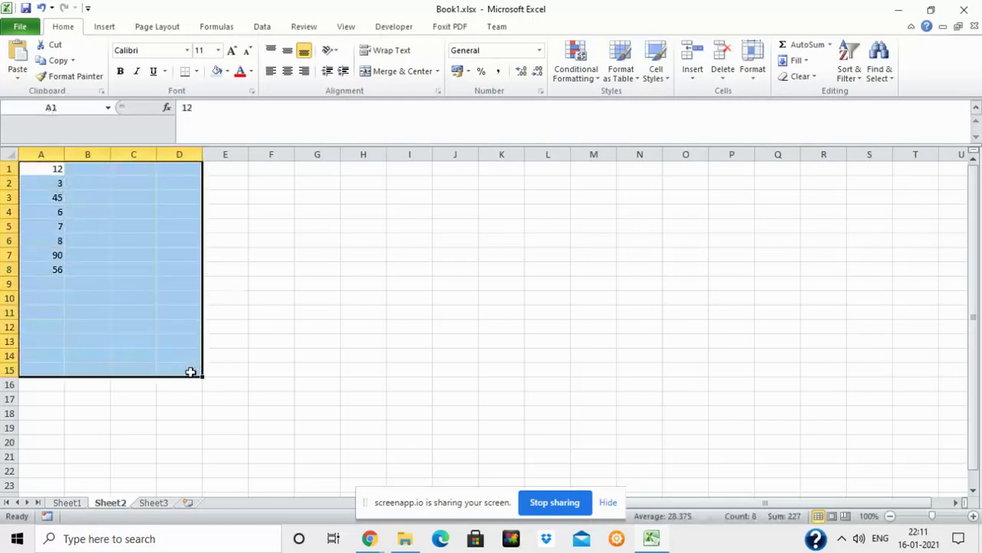
pyautogui.click(219, 51)
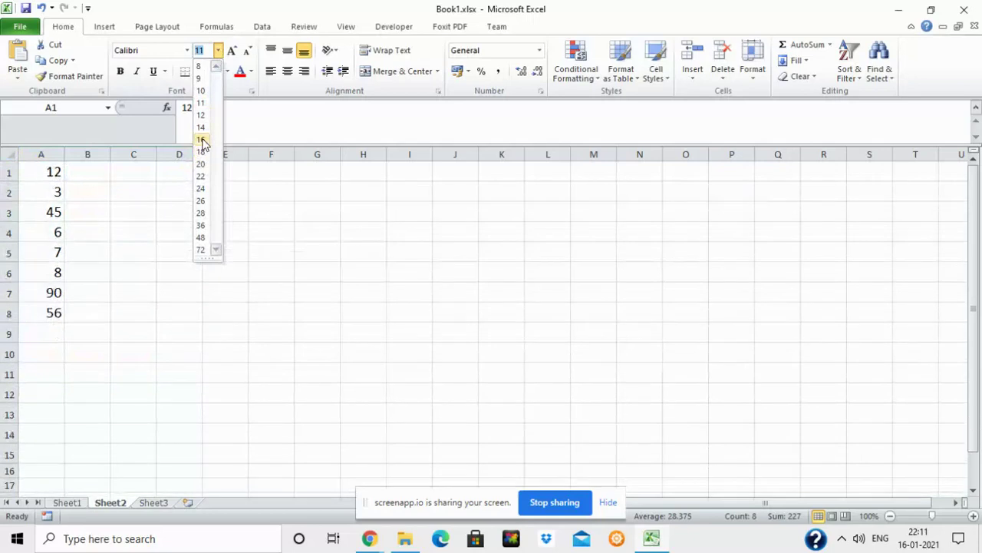
pyautogui.click(201, 140)
pyautogui.click(39, 333)
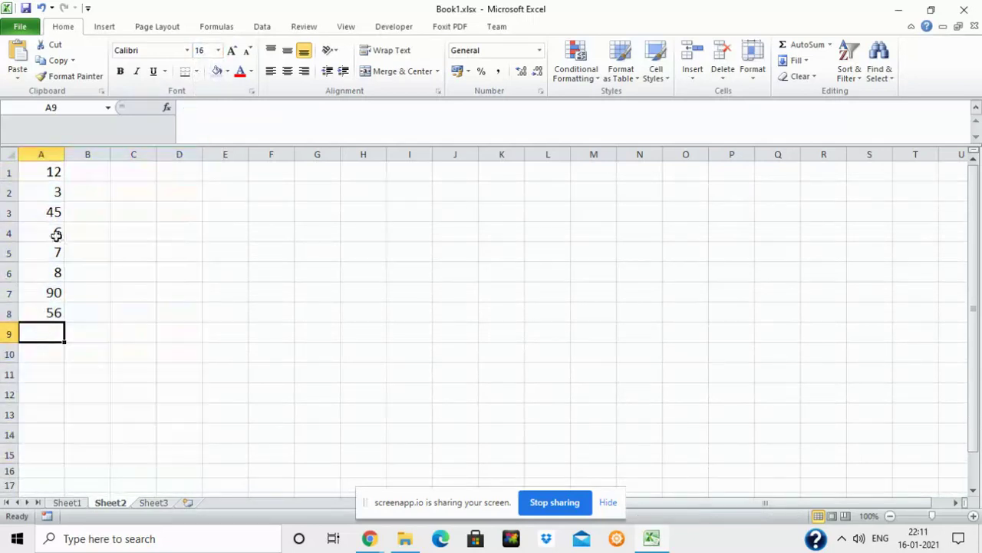
pyautogui.moveTo(65, 154); pyautogui.dragTo(149, 201)
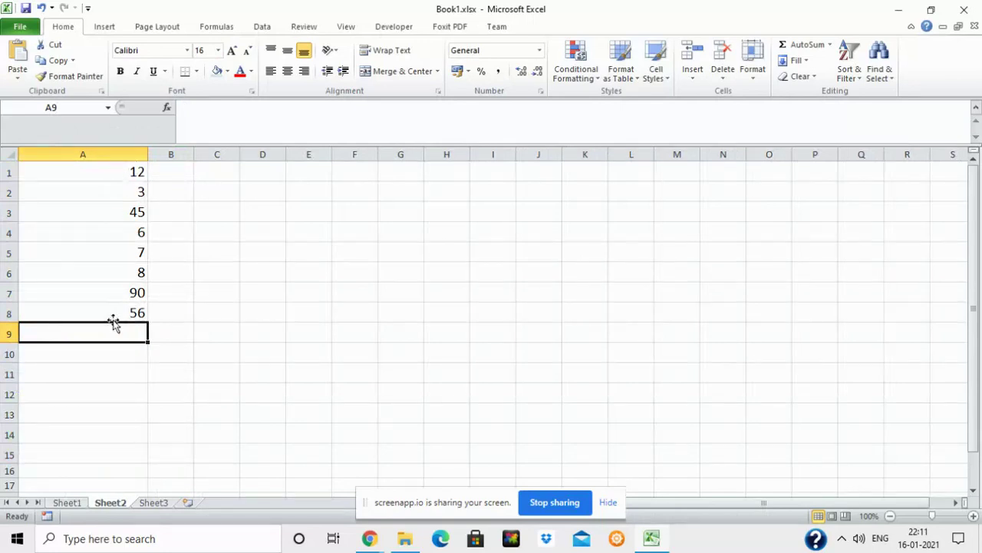
pyautogui.write('=')
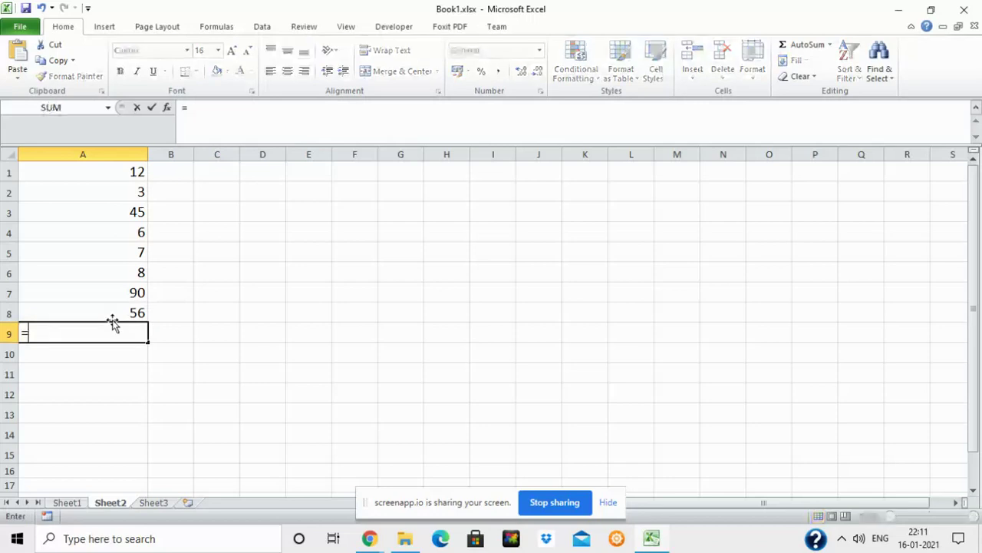
pyautogui.write('SUM(')
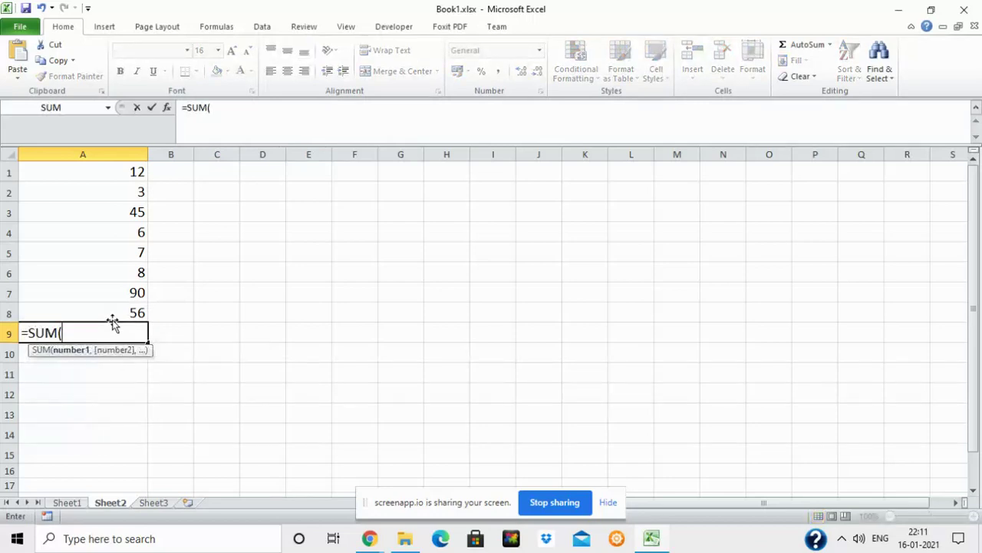
pyautogui.moveTo(94, 169); pyautogui.dragTo(110, 307)
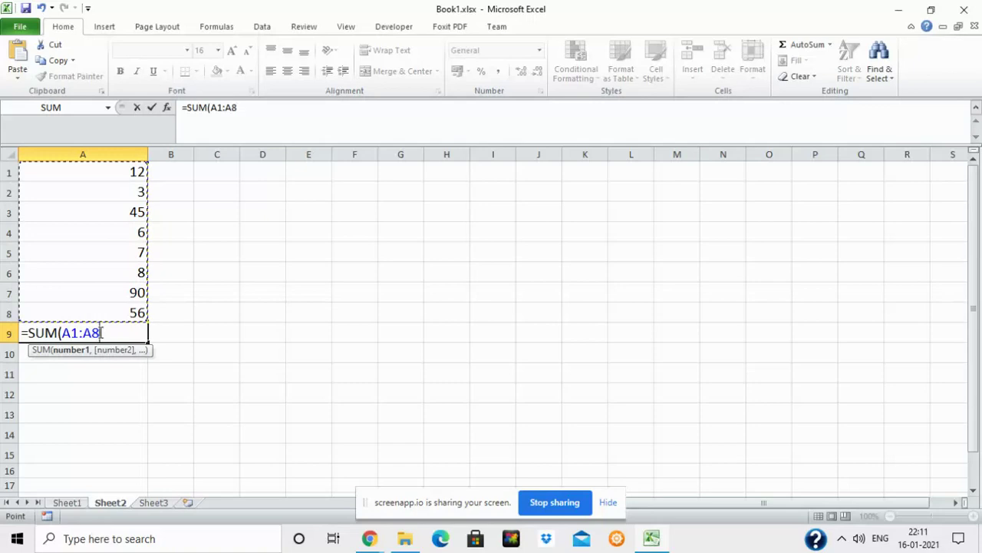
pyautogui.write(')')
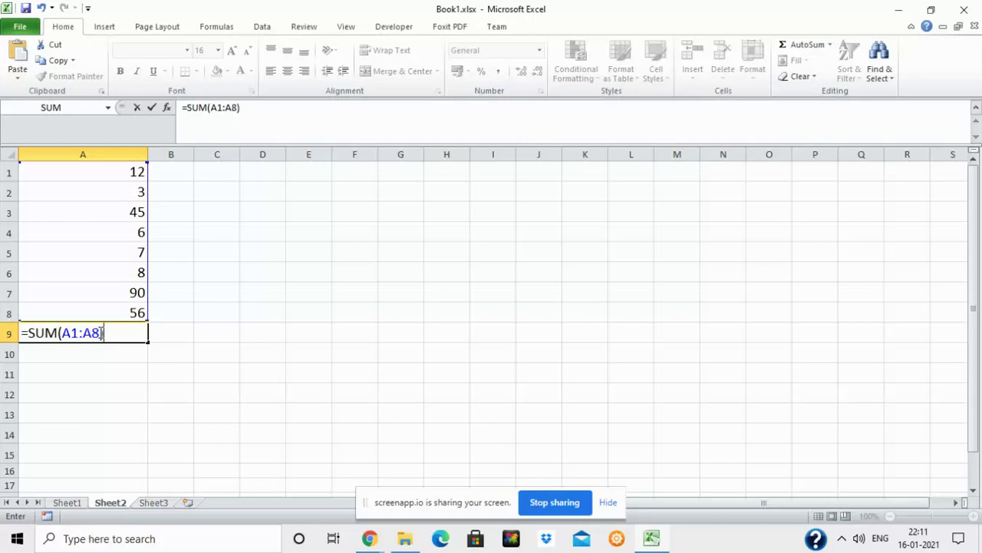
pyautogui.write(')')
pyautogui.press('Return')
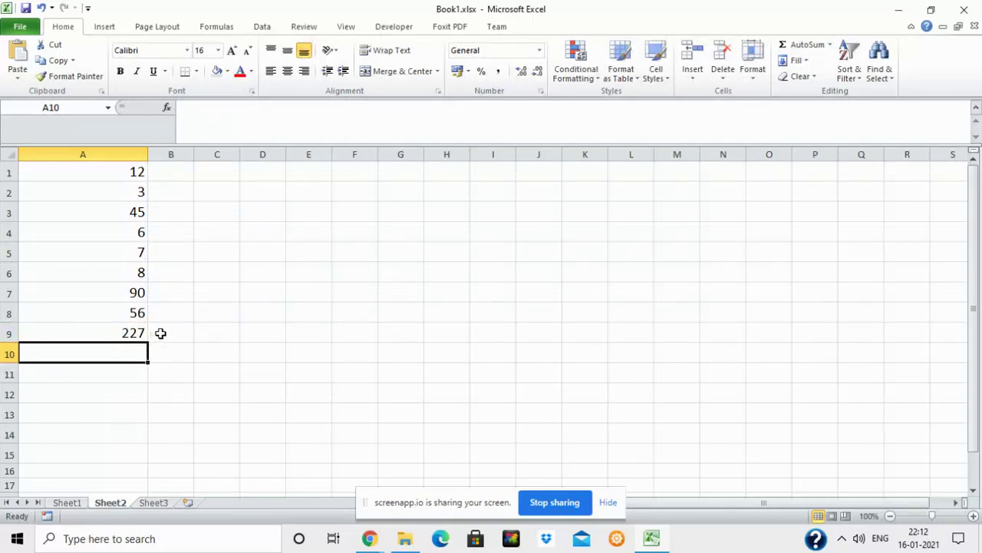
pyautogui.click(136, 334)
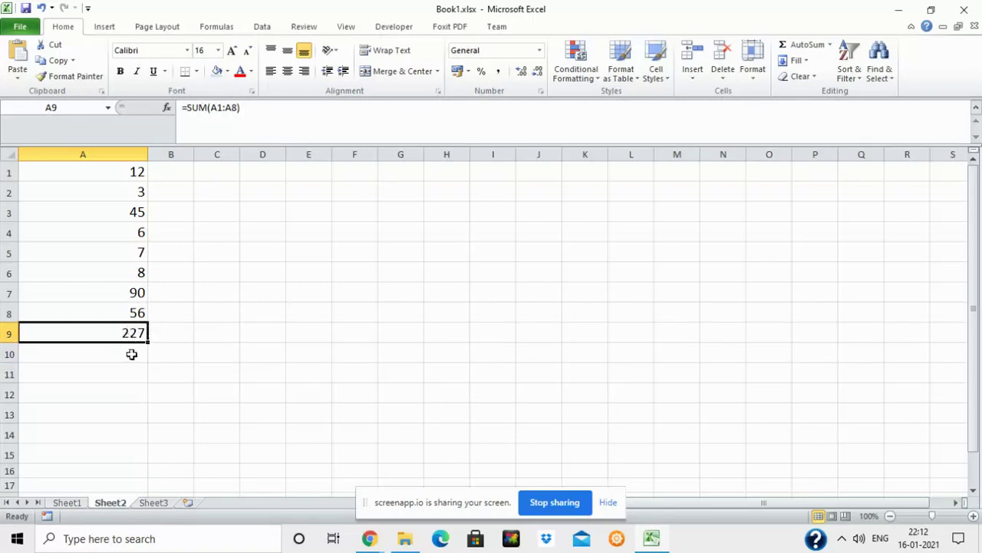
pyautogui.moveTo(97, 170); pyautogui.dragTo(106, 309)
pyautogui.click(109, 331)
pyautogui.press('Delete')
pyautogui.moveTo(97, 172); pyautogui.dragTo(126, 314)
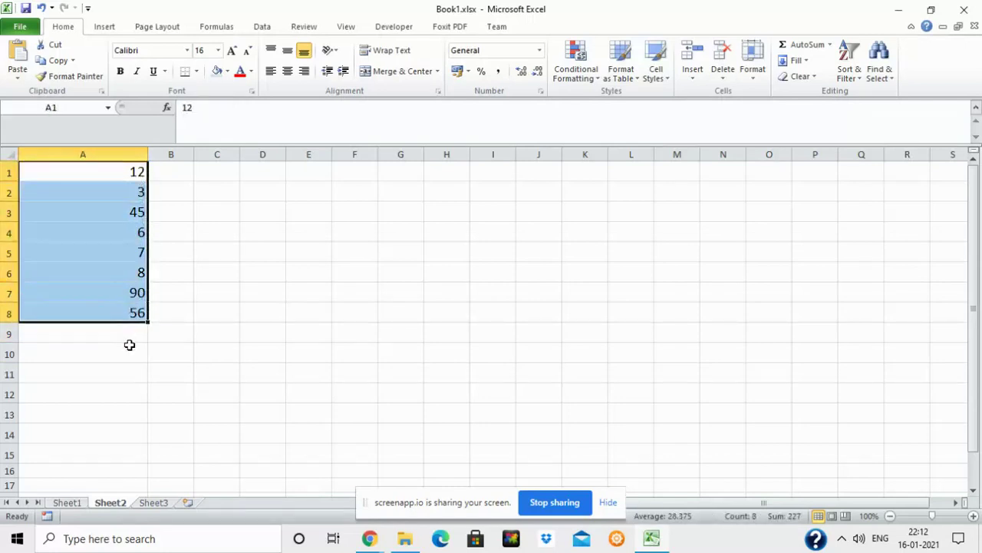
# Step: Enter =MAX(A1:A8) in A10, returning 90
pyautogui.click(130, 345)
pyautogui.write('=MAX')
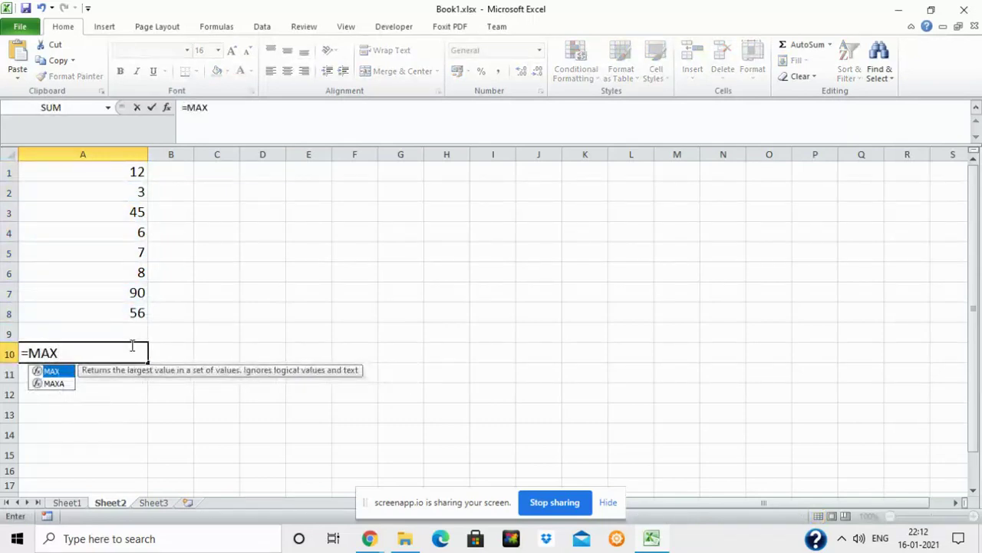
pyautogui.write('(')
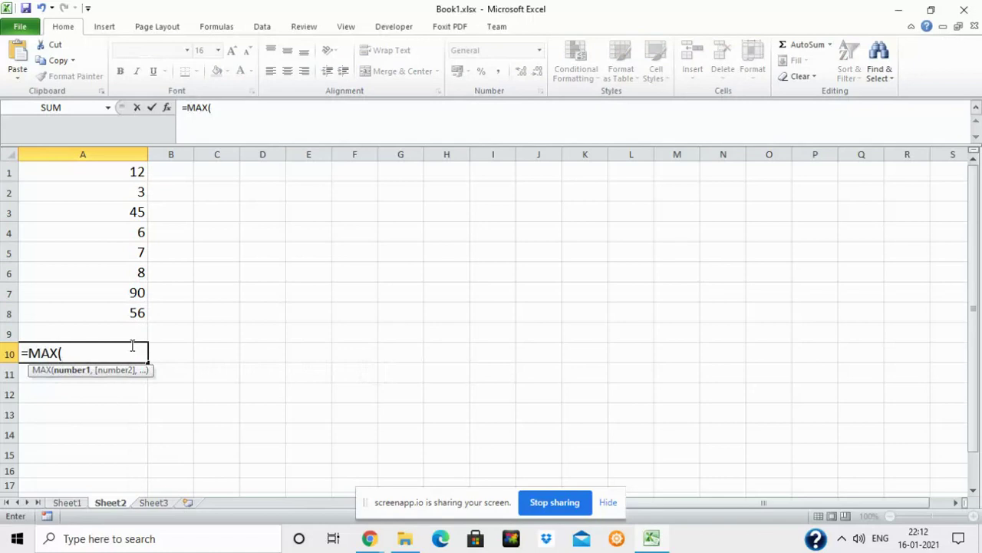
pyautogui.moveTo(89, 169); pyautogui.dragTo(108, 315)
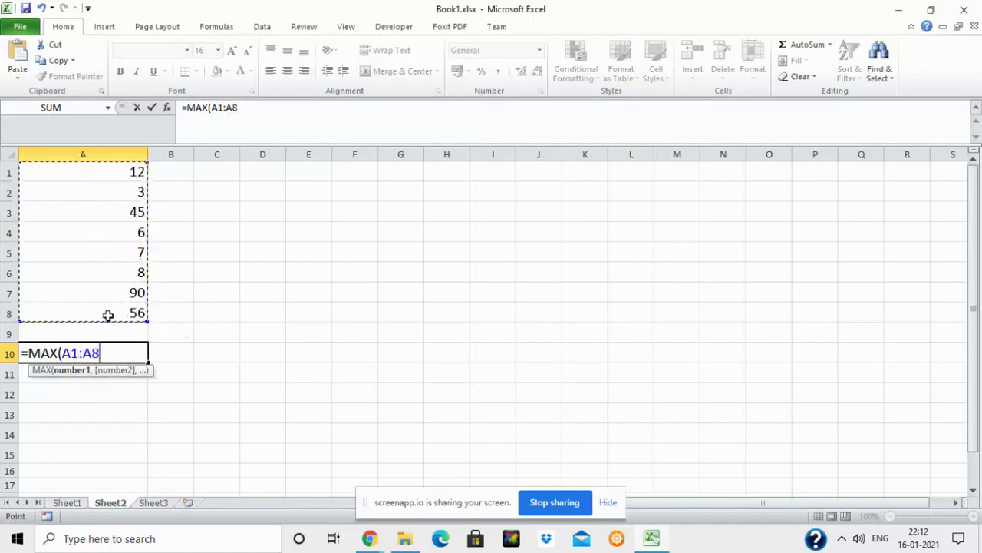
pyautogui.write(')')
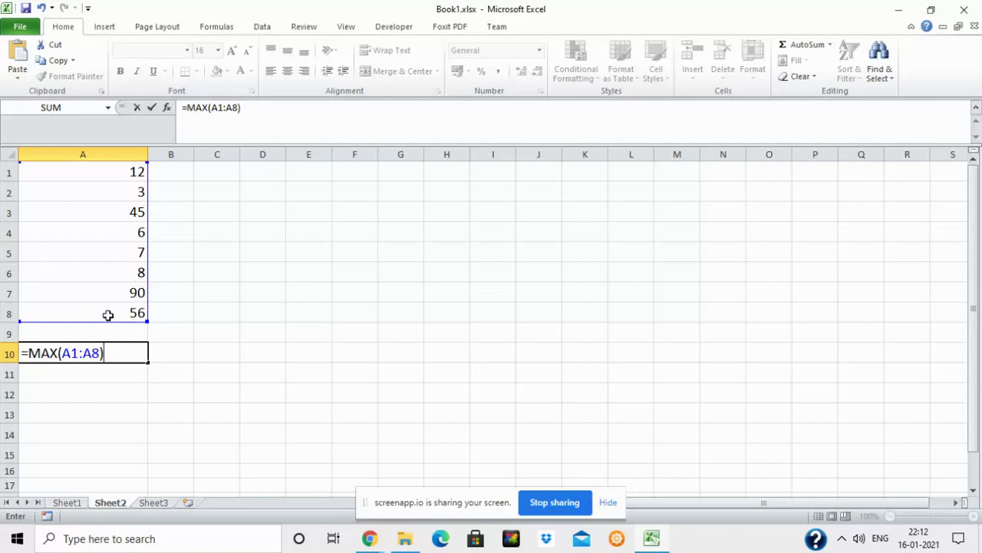
pyautogui.press('Return')
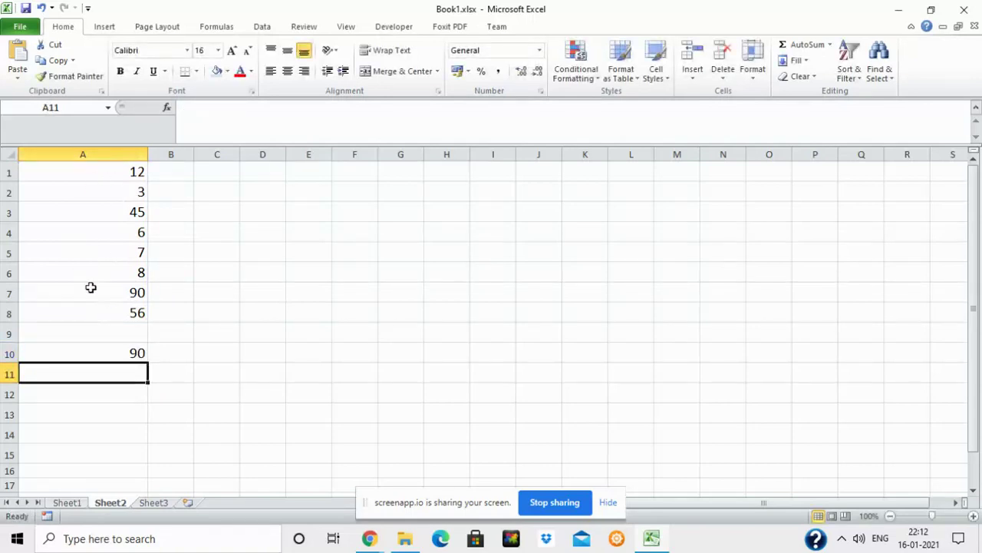
pyautogui.click(139, 292)
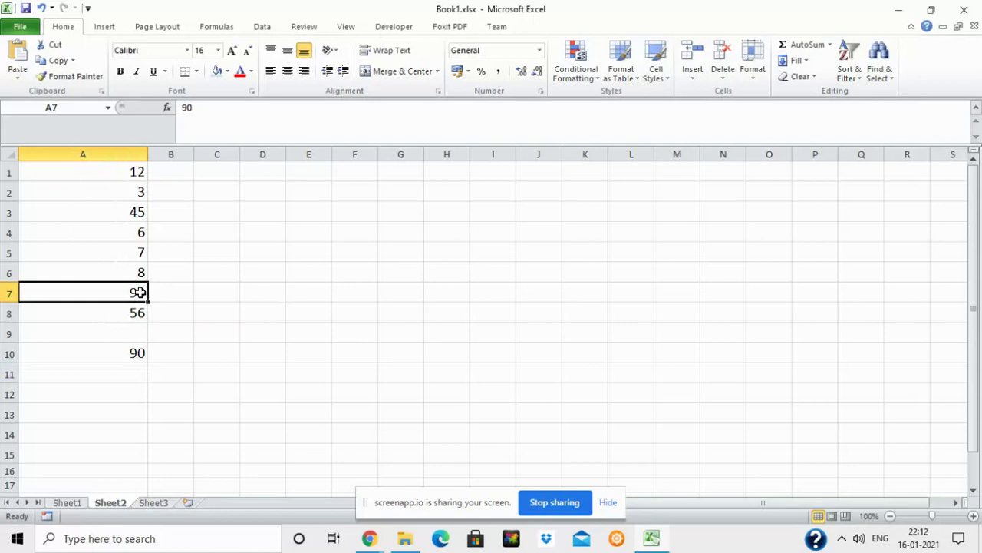
pyautogui.click(132, 353)
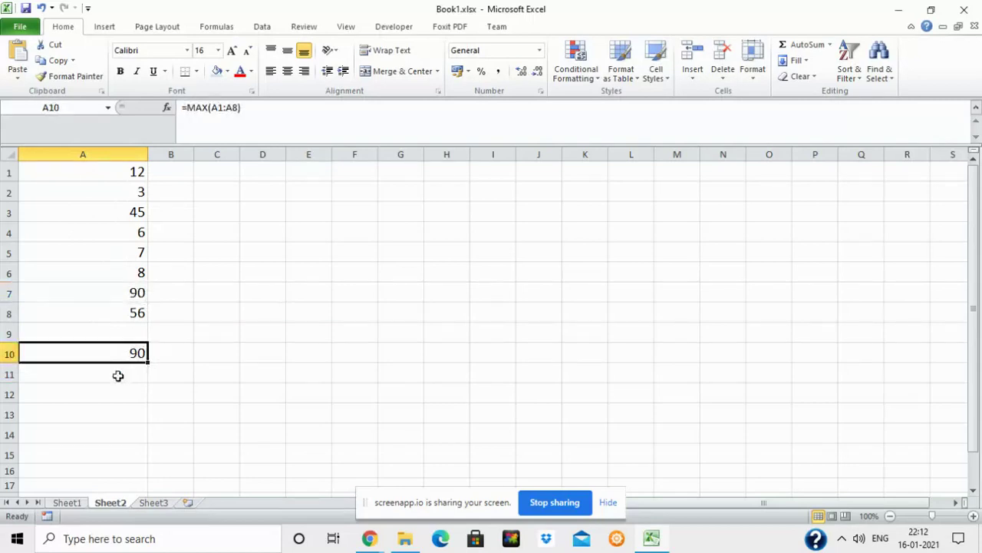
pyautogui.click(118, 375)
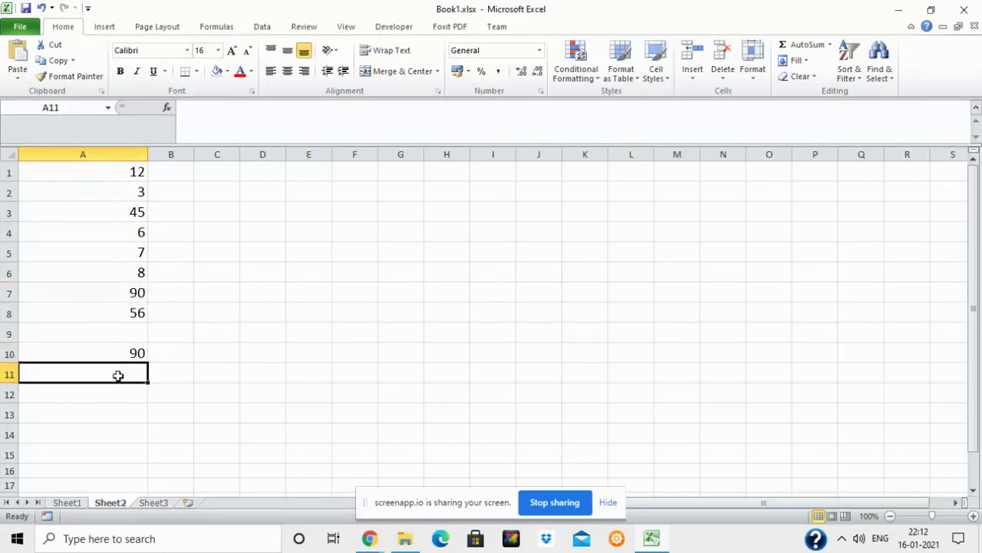
# Step: Enter =MIN(A1:A8) in A11, returning 3
pyautogui.write('=MIN(')
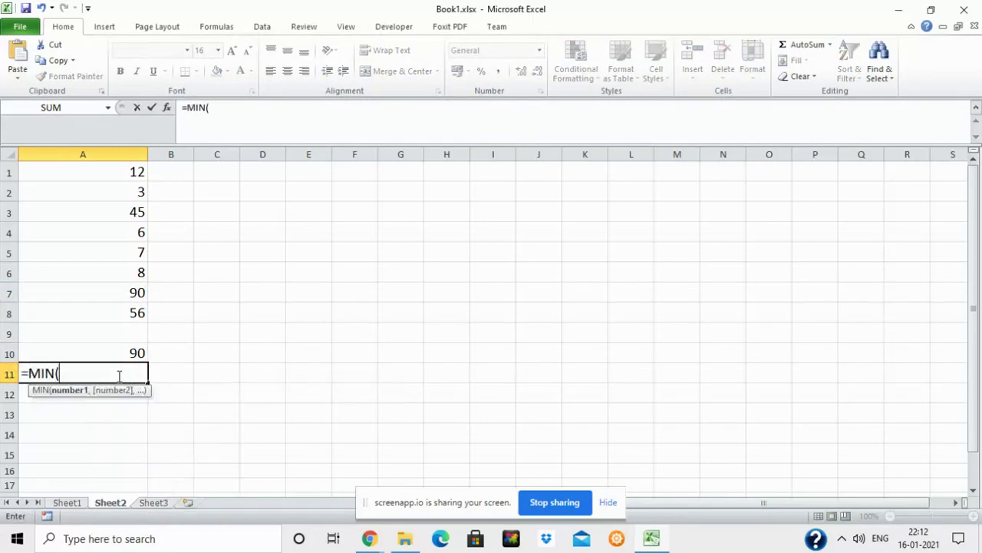
pyautogui.moveTo(81, 164); pyautogui.dragTo(106, 311)
pyautogui.write(')')
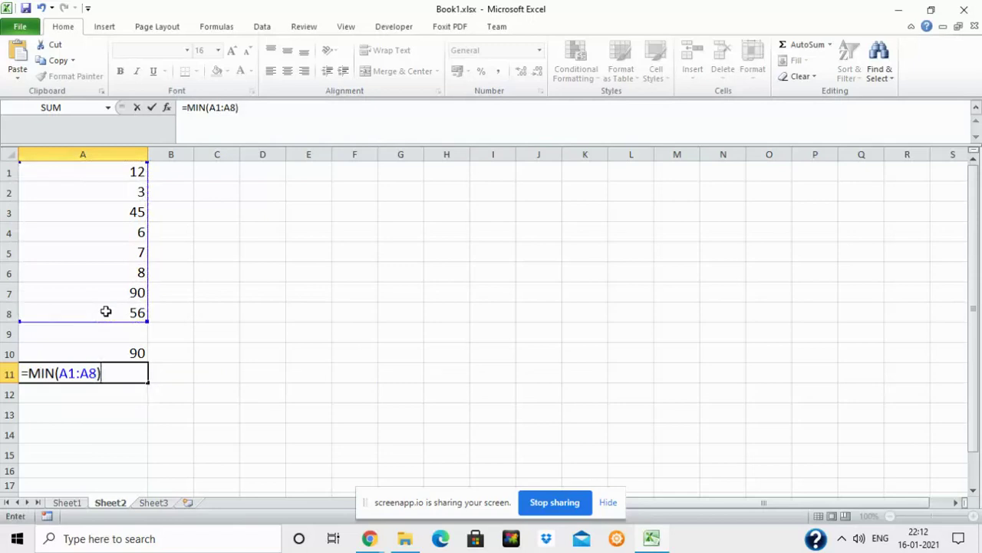
pyautogui.press('Return')
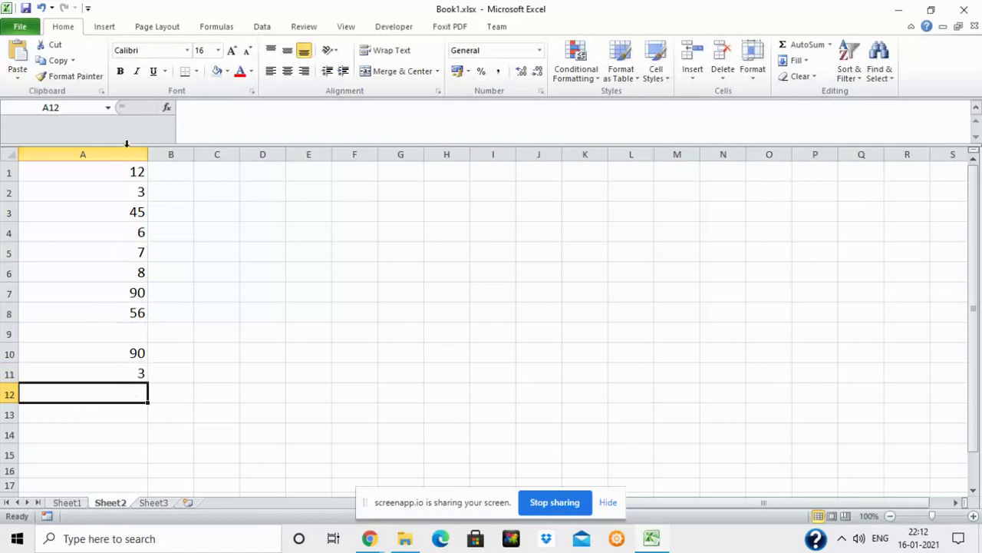
pyautogui.click(132, 195)
# Step: Review the MIN formula in A11 and the MAX formula in A10 without changing them
pyautogui.doubleClick(125, 375)
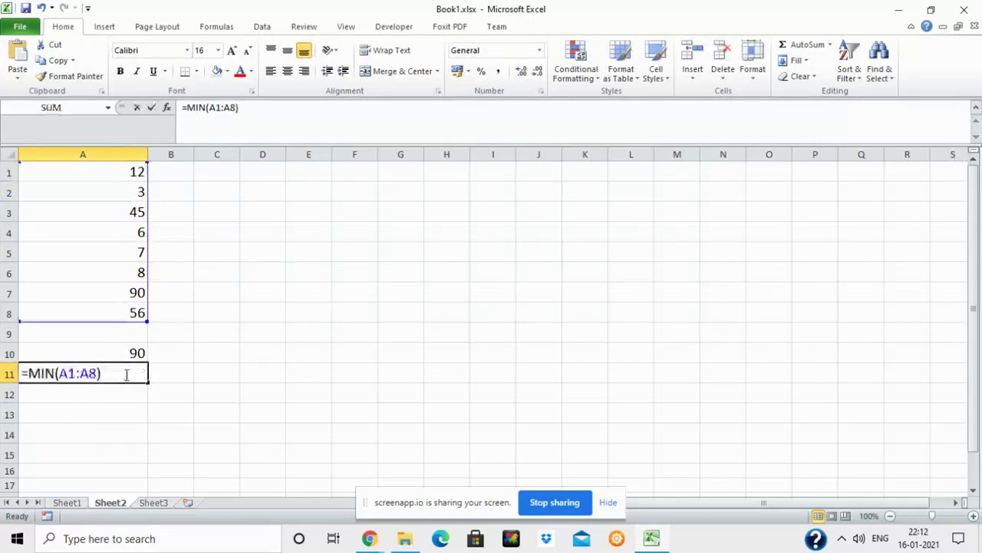
pyautogui.press('Escape')
pyautogui.doubleClick(81, 353)
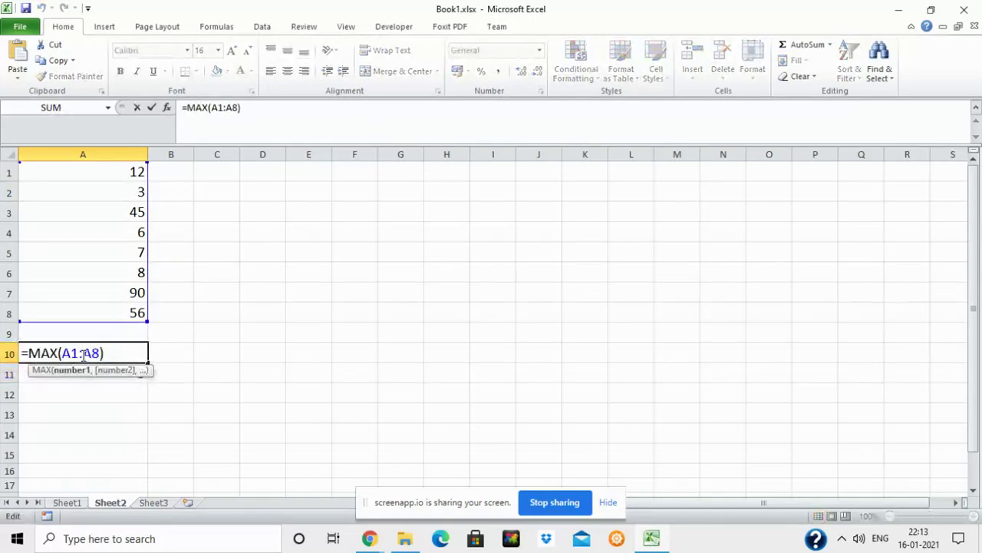
pyautogui.press('Escape')
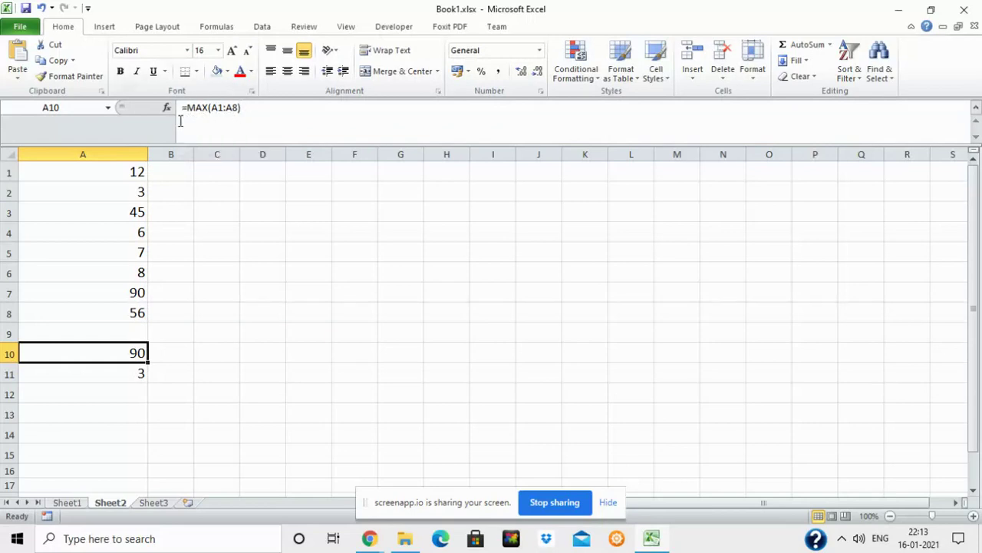
pyautogui.click(119, 396)
# Step: Enter =AVERAGE(A1:A8) in A12, returning 28.375, and compare it with the status bar
pyautogui.write('=')
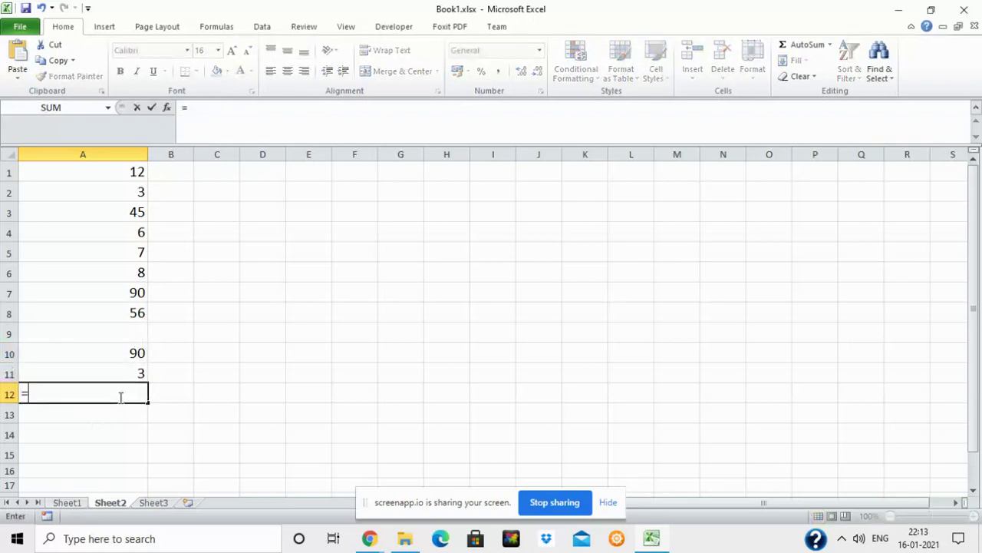
pyautogui.write('AVERAGE')
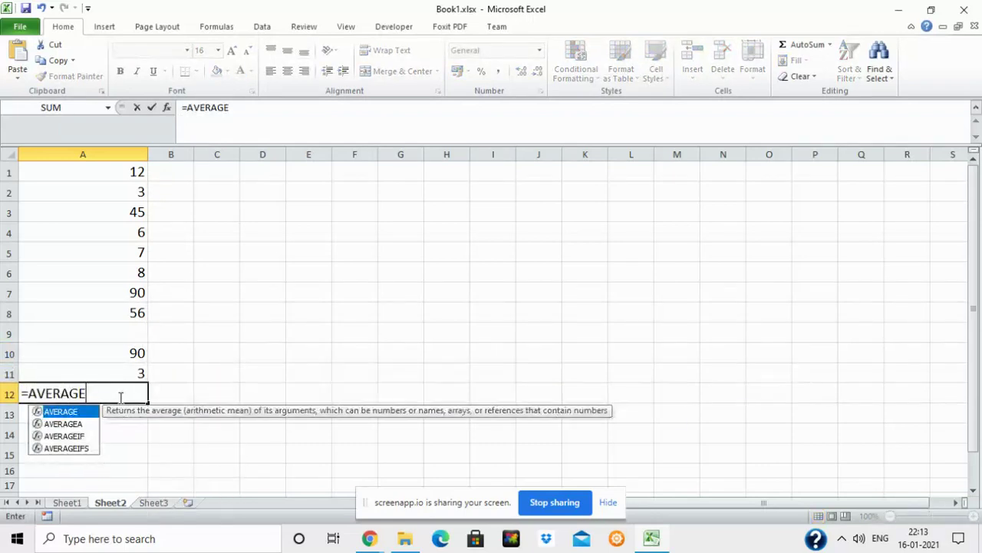
pyautogui.write('(')
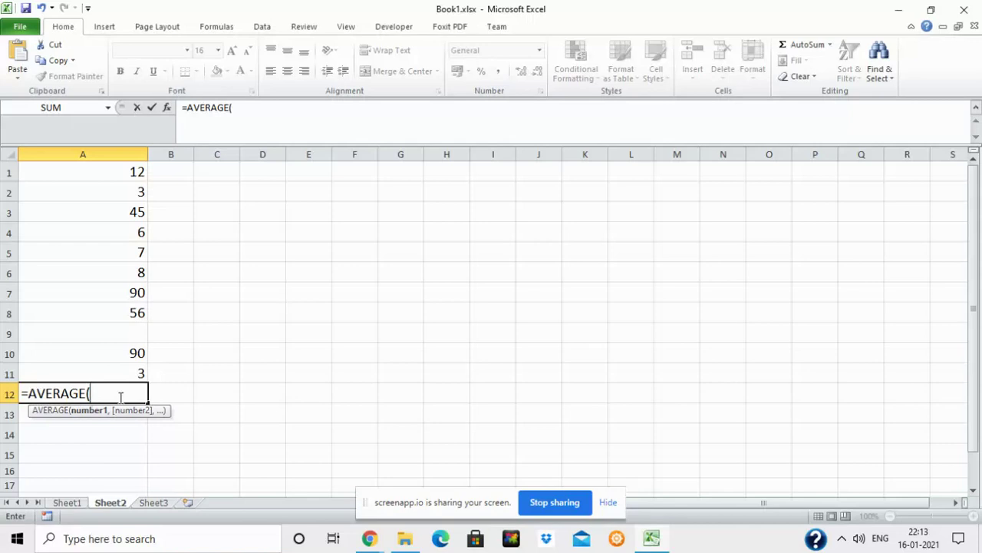
pyautogui.moveTo(79, 172); pyautogui.dragTo(100, 311)
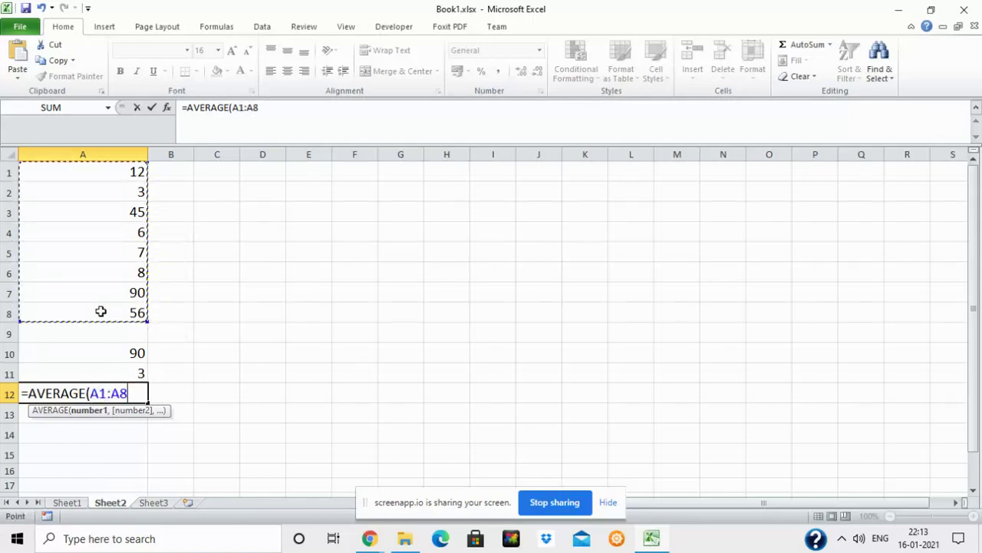
pyautogui.write(')')
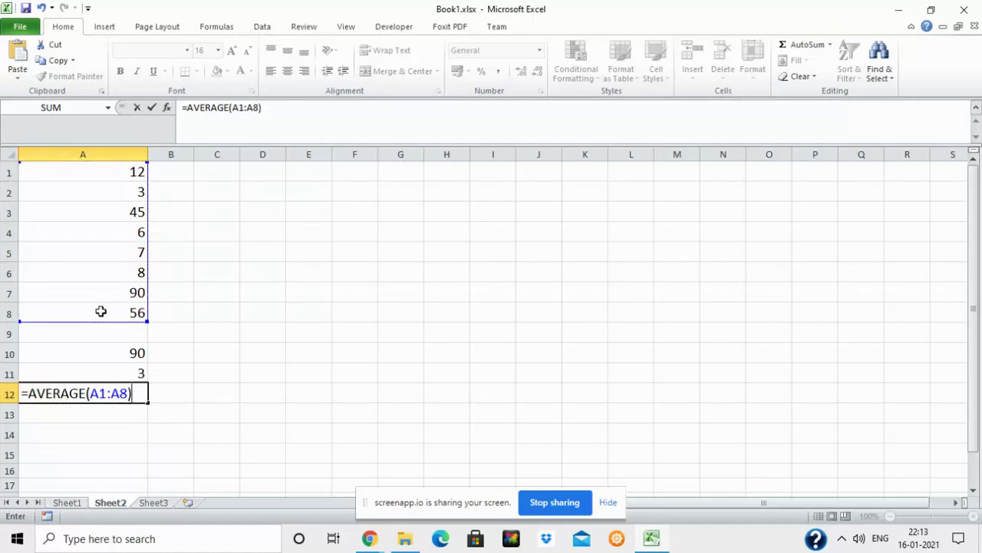
pyautogui.press('Return')
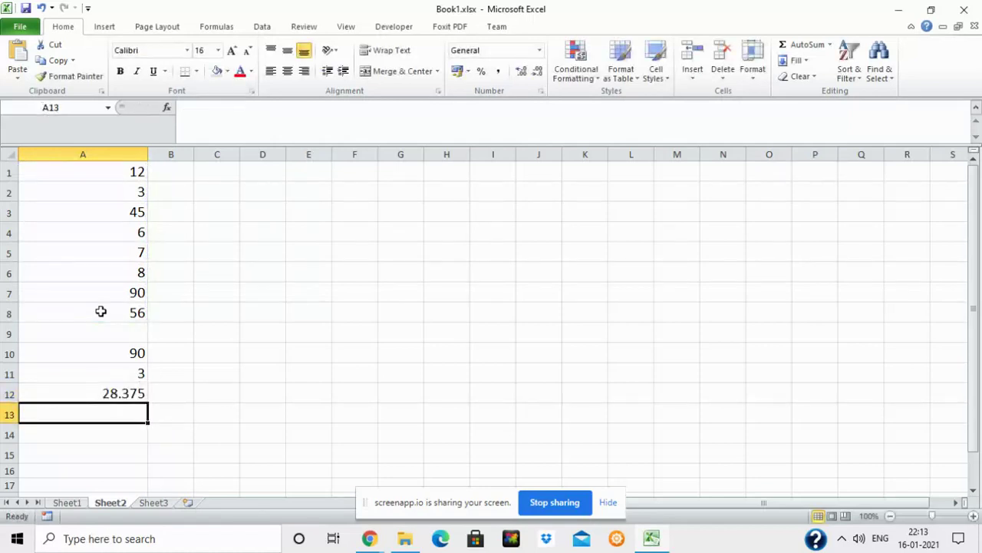
pyautogui.click(107, 391)
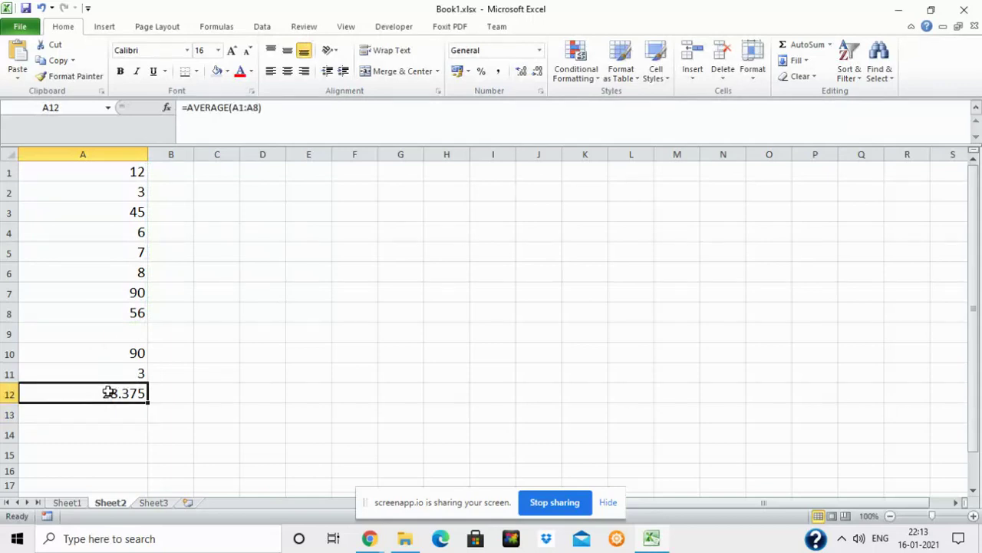
pyautogui.moveTo(128, 168); pyautogui.dragTo(142, 315)
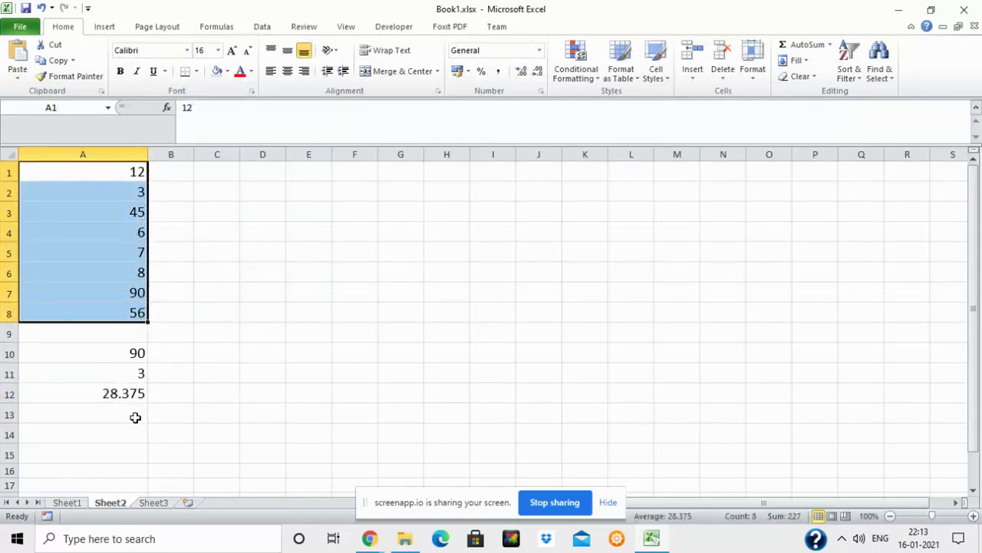
# Step: Enter =COUNT(A1:A8) in A13, returning 8
pyautogui.click(135, 417)
pyautogui.write('=COU')
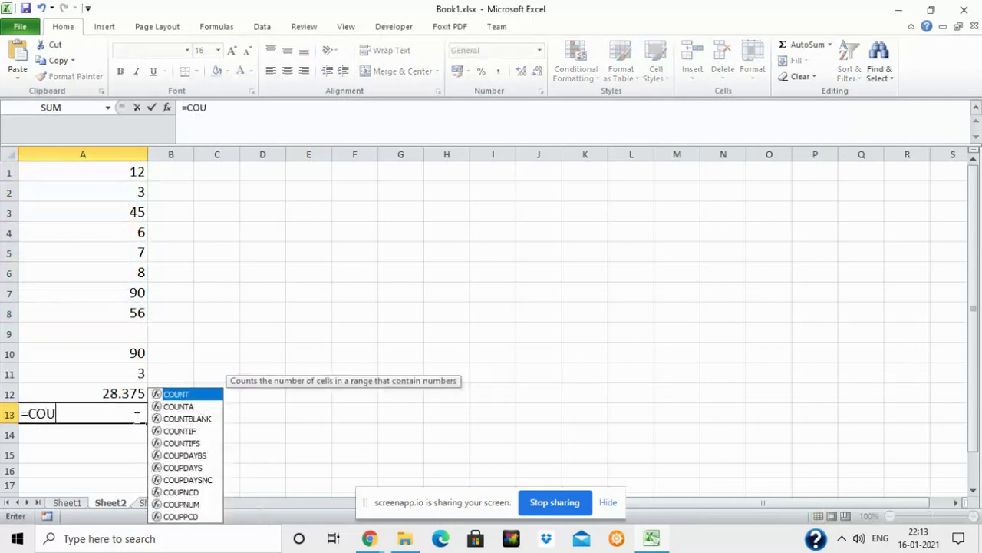
pyautogui.write('NT(')
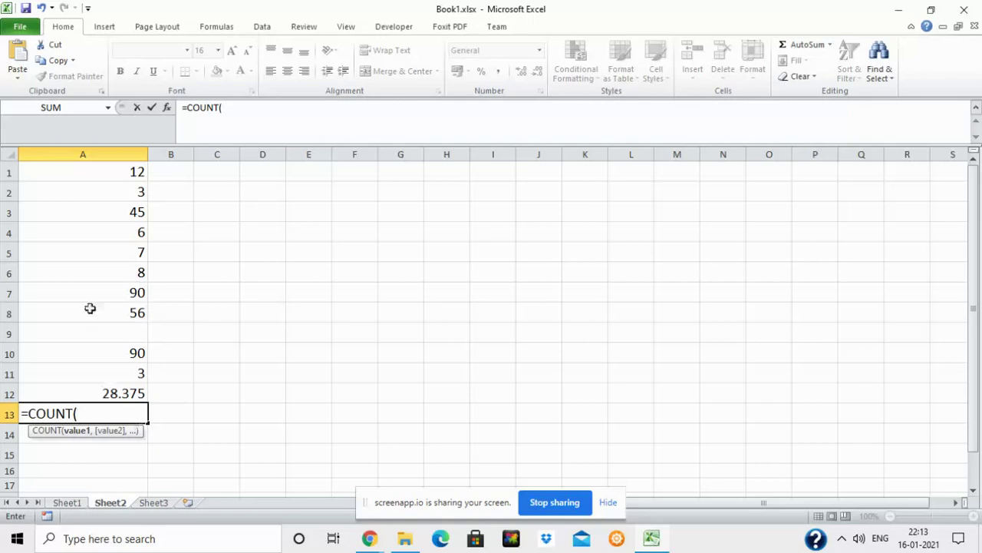
pyautogui.moveTo(97, 165); pyautogui.dragTo(115, 311)
pyautogui.write(')')
pyautogui.press('Return')
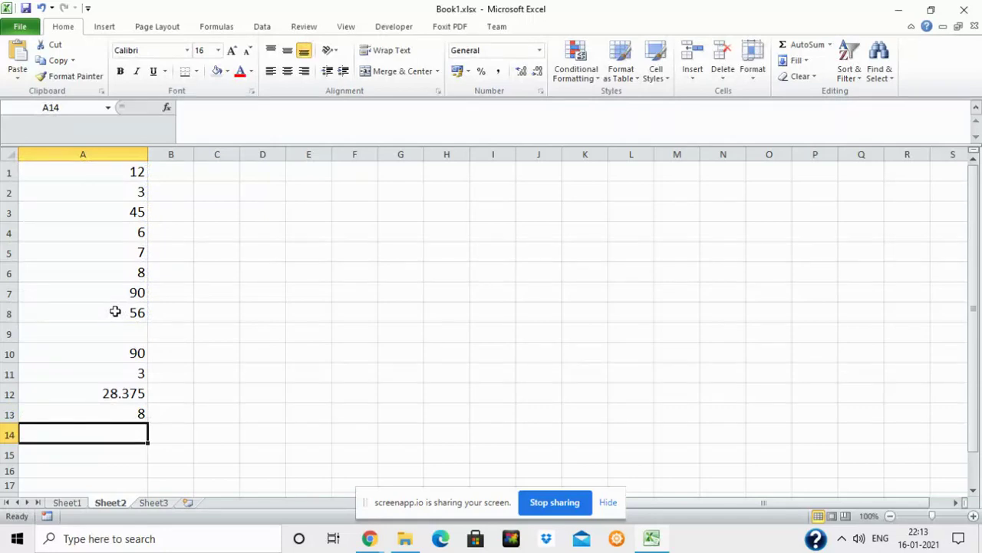
pyautogui.click(157, 350)
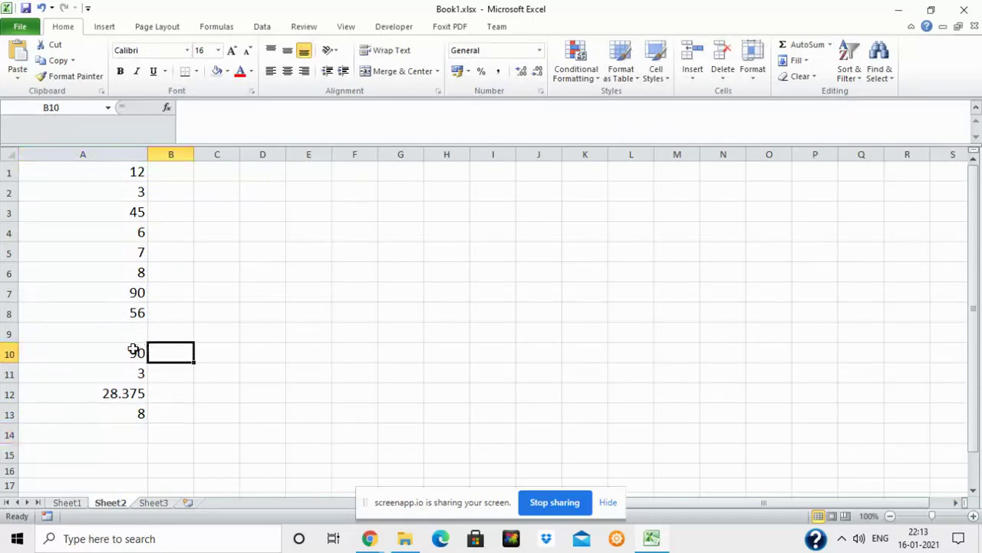
# Step: Type the labels MAXIMUM, MINIMUM and AVERAGE into B10, B11 and B12
pyautogui.click(135, 350)
pyautogui.click(187, 351)
pyautogui.write('MAXIMUM')
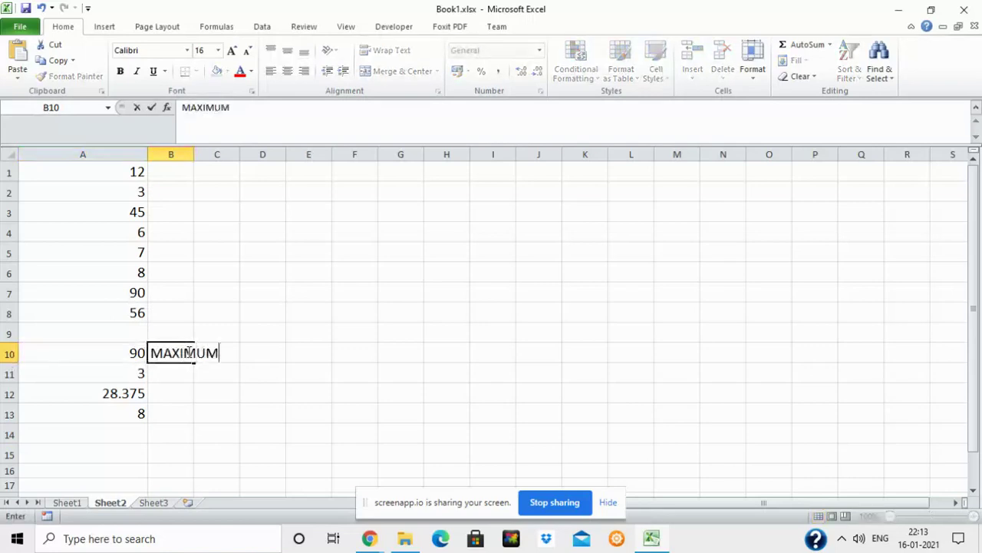
pyautogui.press('Return')
pyautogui.write('MINIMUM')
pyautogui.press('Return')
pyautogui.write('AVERAGE')
pyautogui.press('Return')
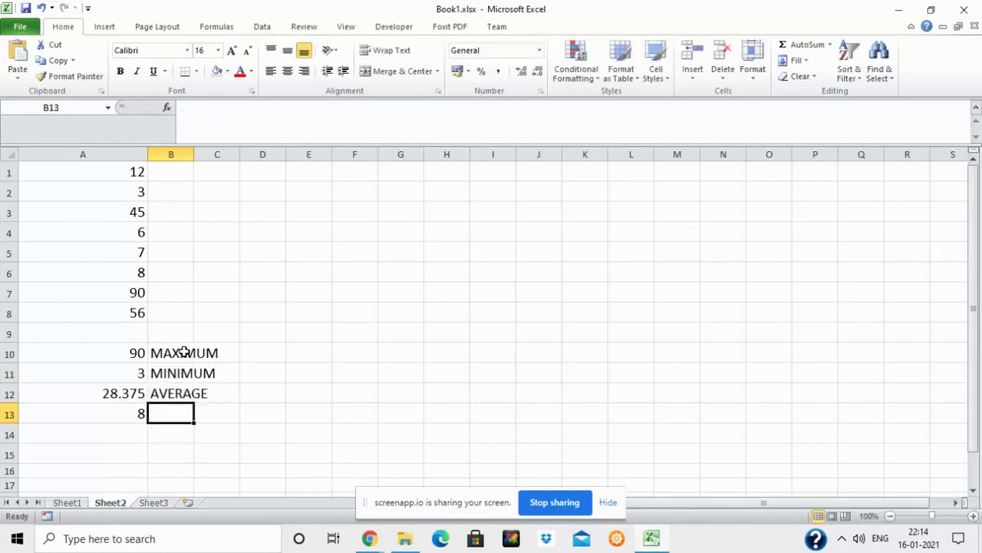
pyautogui.click(138, 414)
# Step: Replace the 7 in A5 with HELLO, so COUNT drops to 7 and AVERAGE becomes 31.42857143
pyautogui.moveTo(119, 171); pyautogui.dragTo(123, 315)
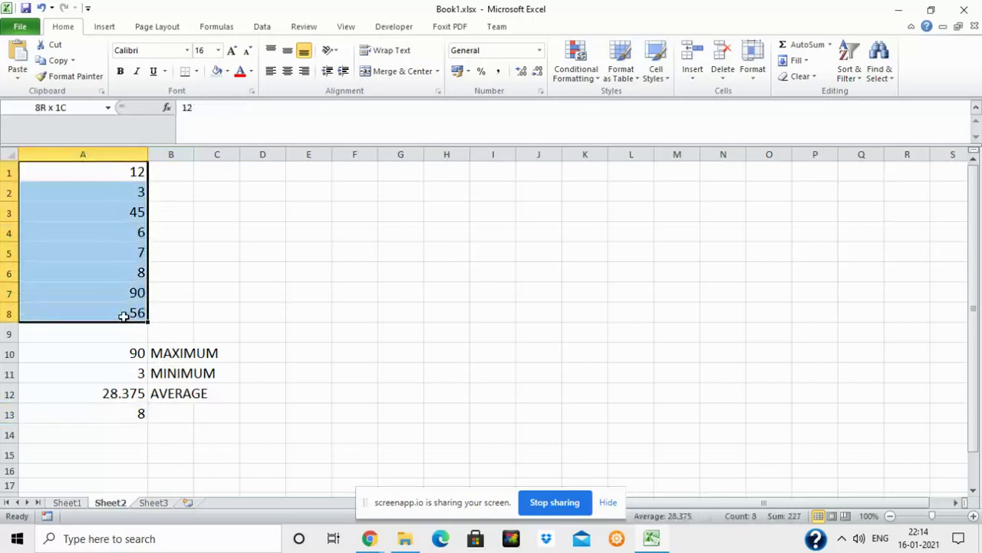
pyautogui.click(108, 244)
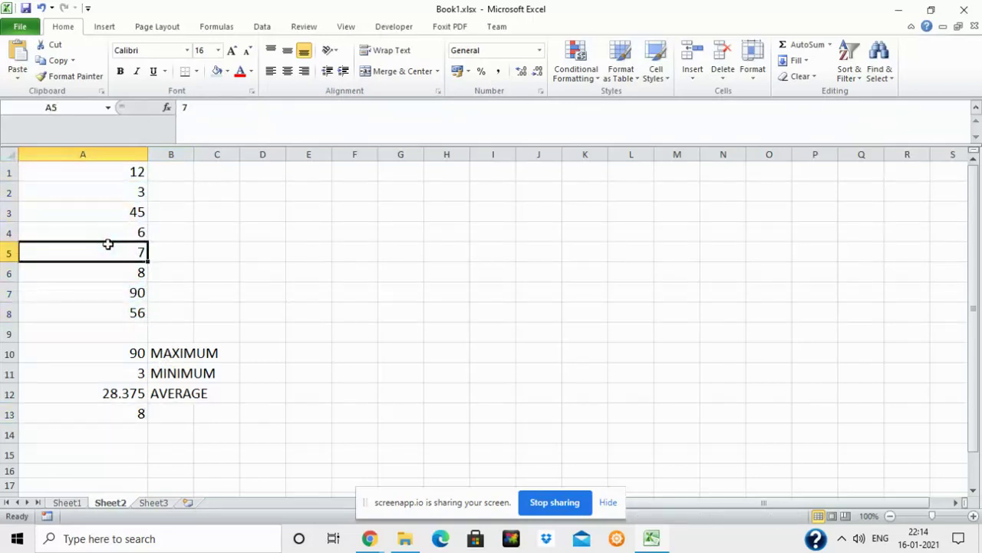
pyautogui.write('HELLO')
pyautogui.press('Return')
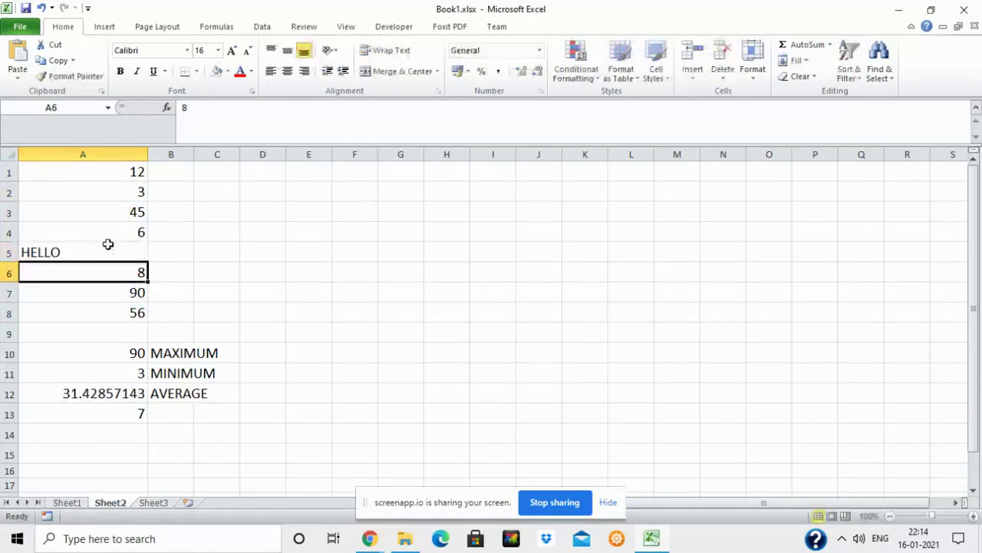
pyautogui.click(125, 413)
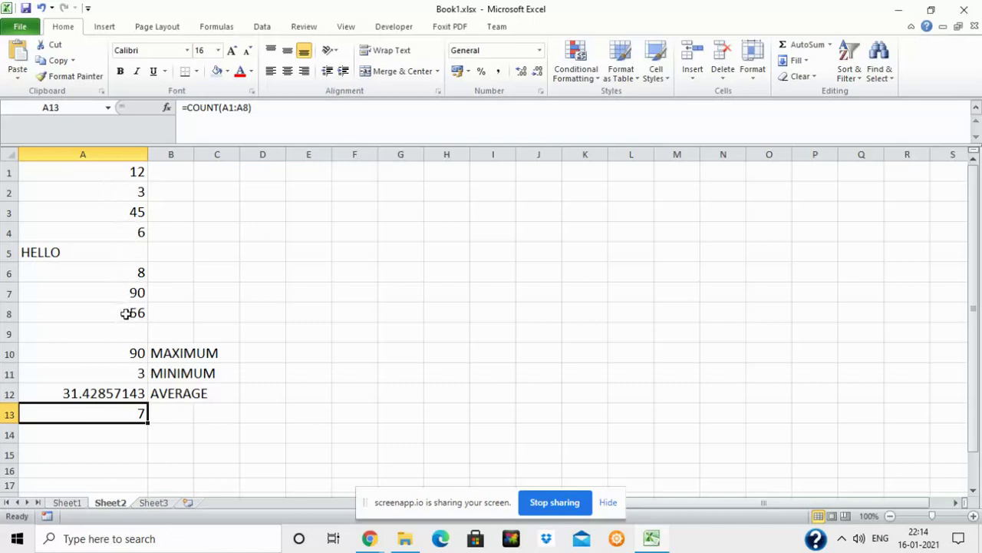
pyautogui.click(70, 255)
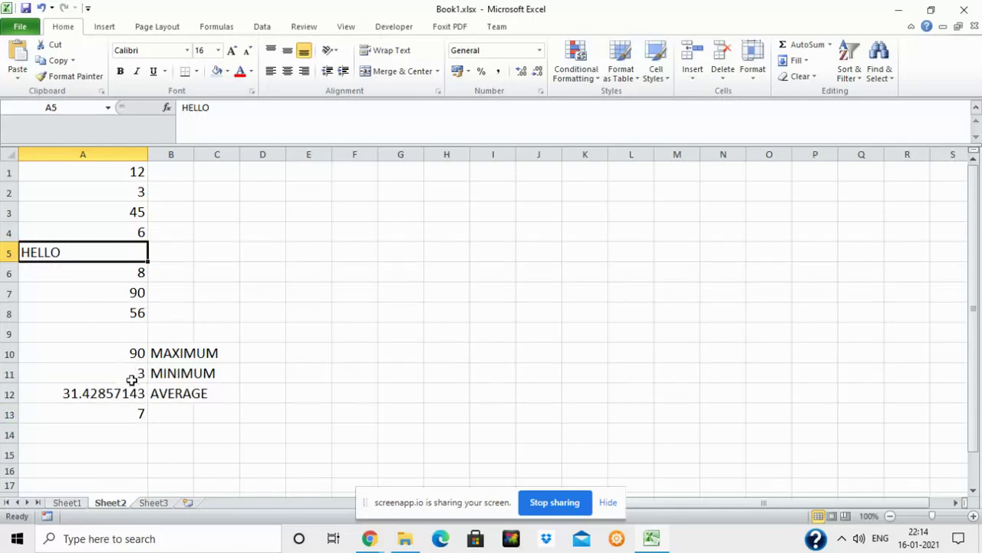
pyautogui.click(87, 393)
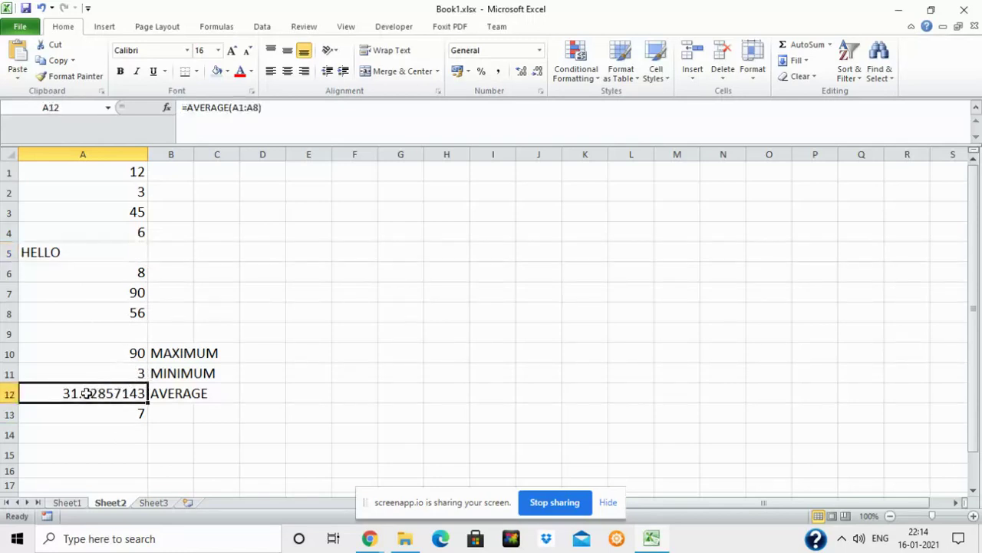
# Step: Change A7 from 90 to 96 and confirm the MAX formula now returns 96
pyautogui.click(117, 293)
pyautogui.write('96')
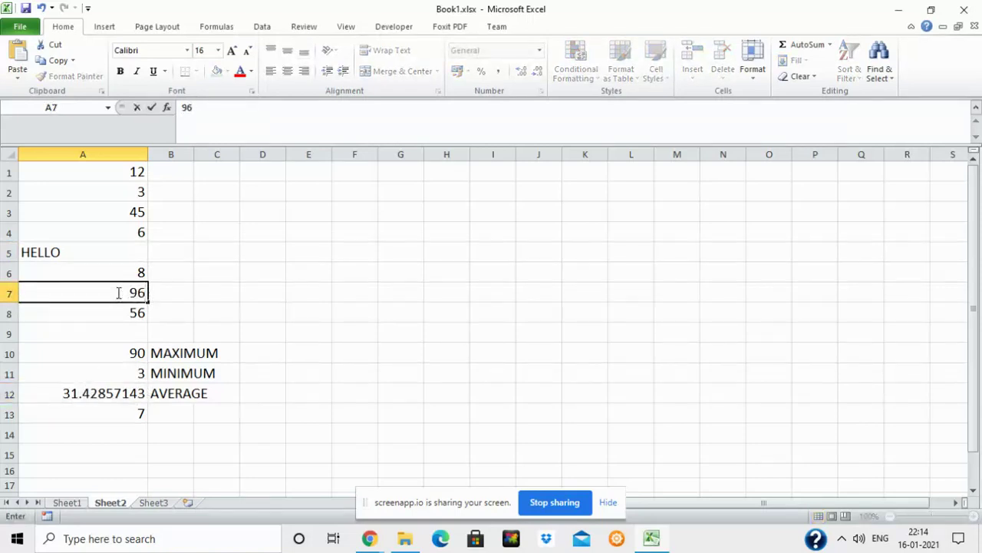
pyautogui.press('Return')
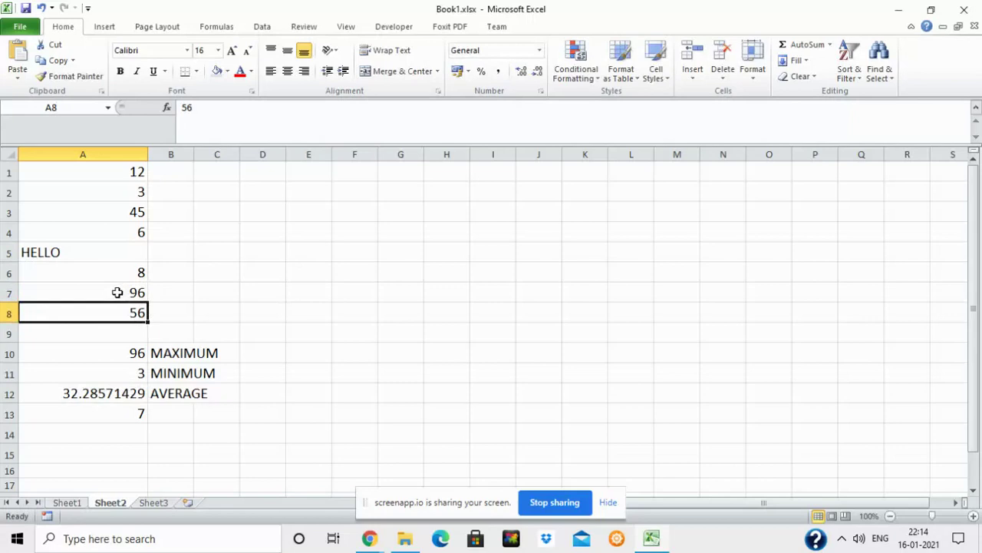
pyautogui.click(128, 352)
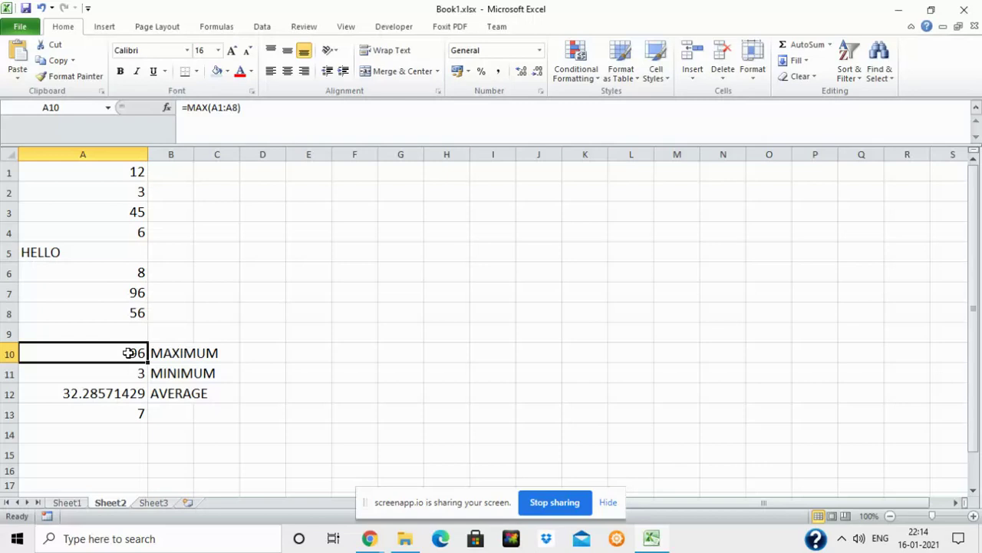
pyautogui.doubleClick(128, 352)
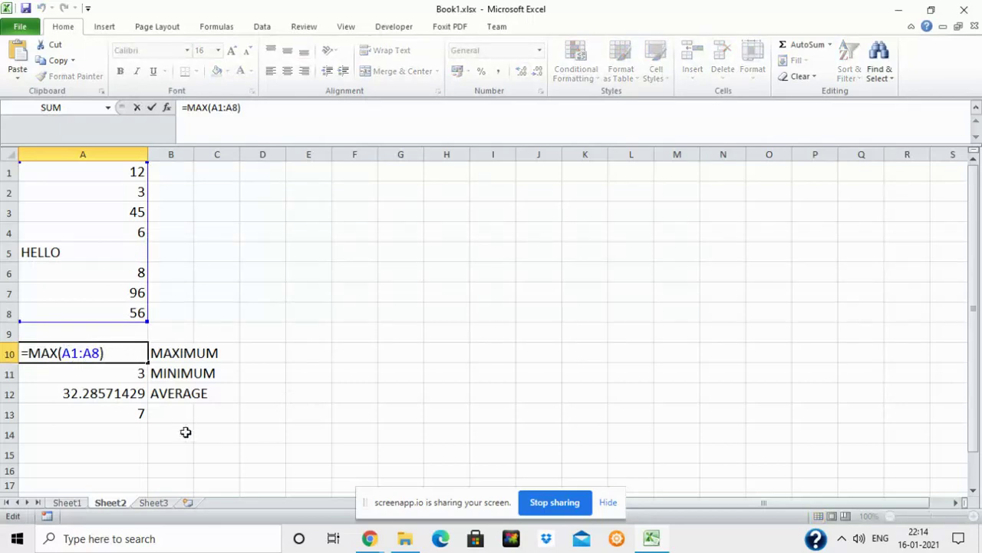
pyautogui.click(128, 435)
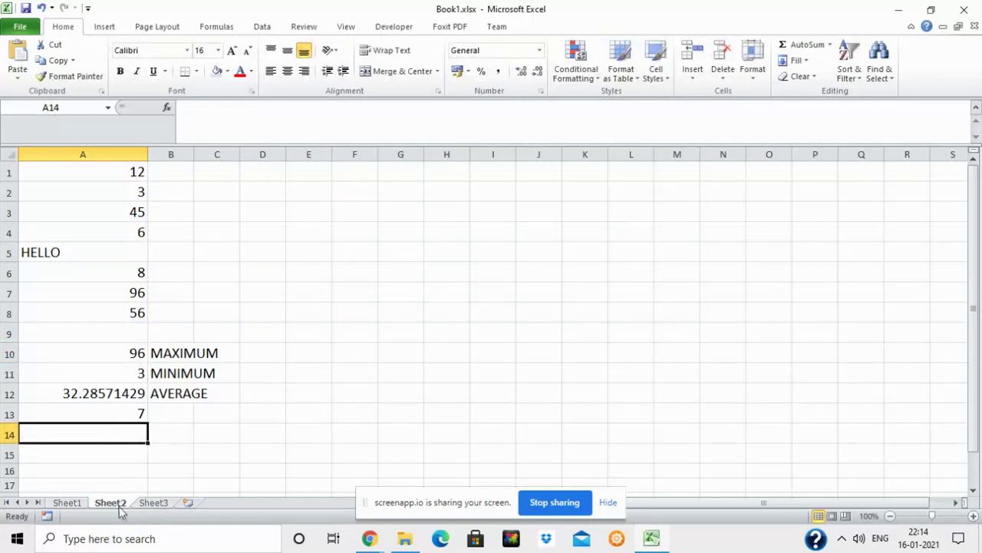
# Step: On Sheet1, enter =SUM(B2:F2) in G2 for the first student's total of 404
pyautogui.click(77, 504)
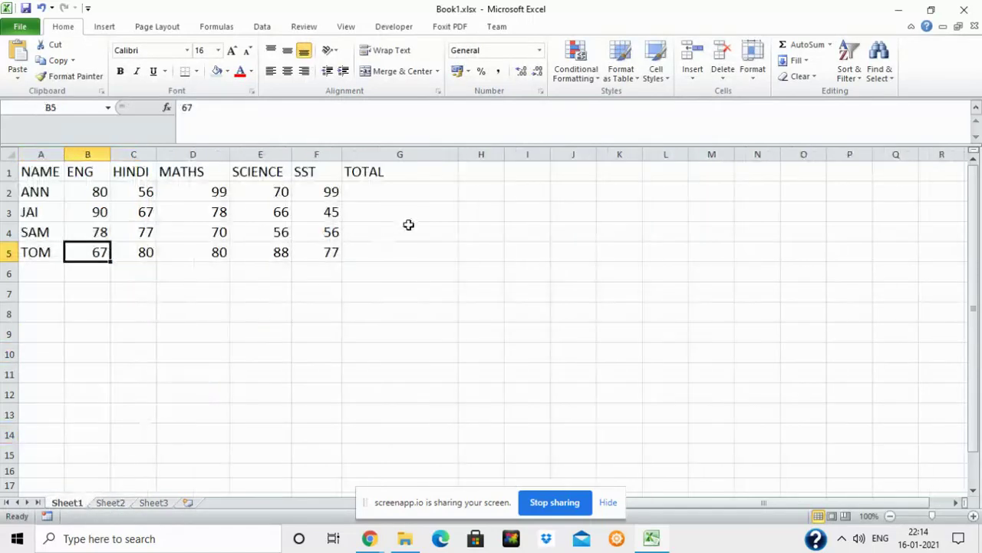
pyautogui.click(386, 191)
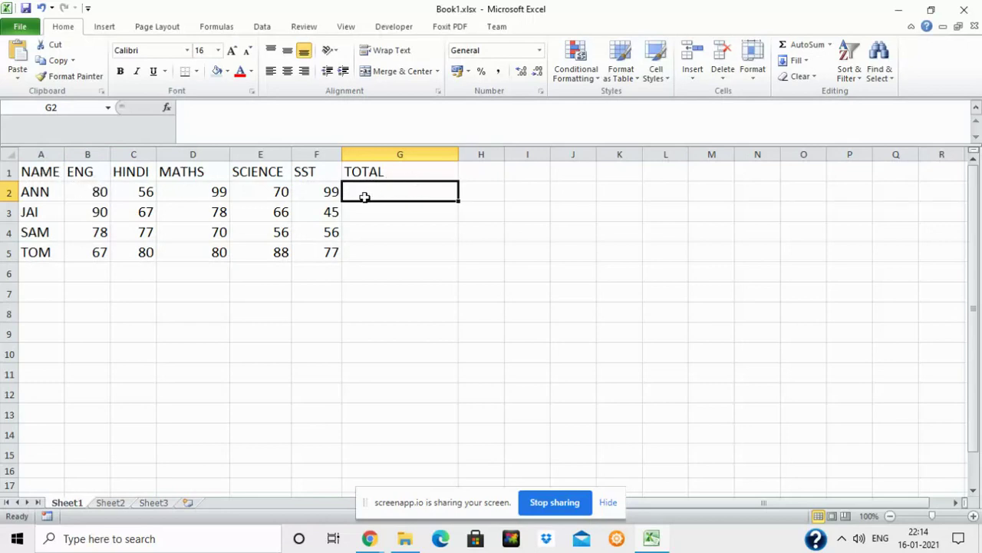
pyautogui.write('=S')
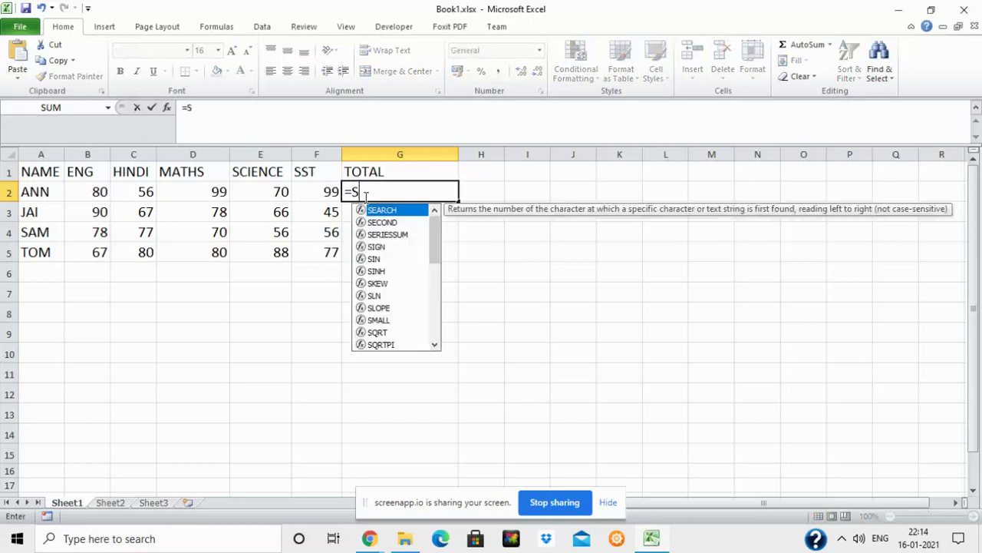
pyautogui.write('UM(')
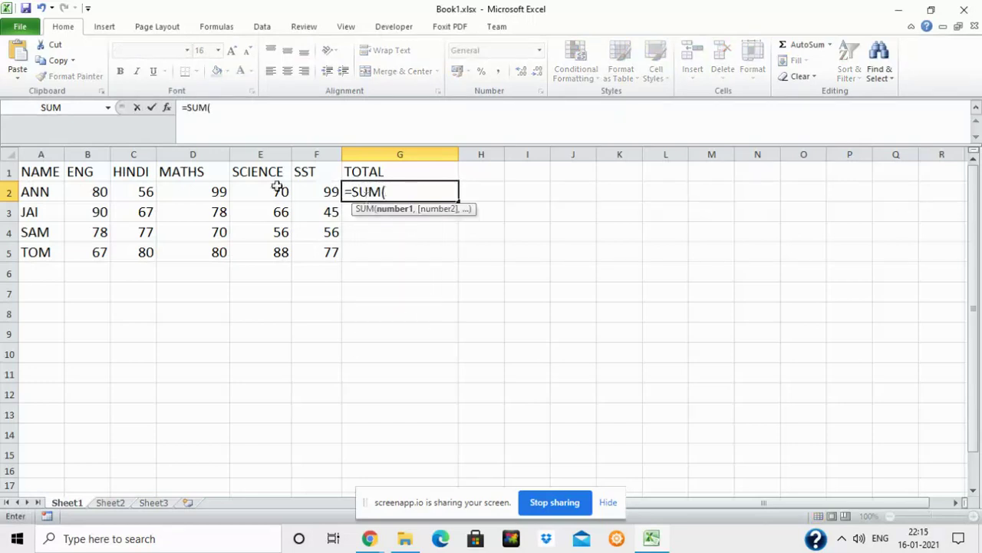
pyautogui.moveTo(85, 197); pyautogui.dragTo(310, 194)
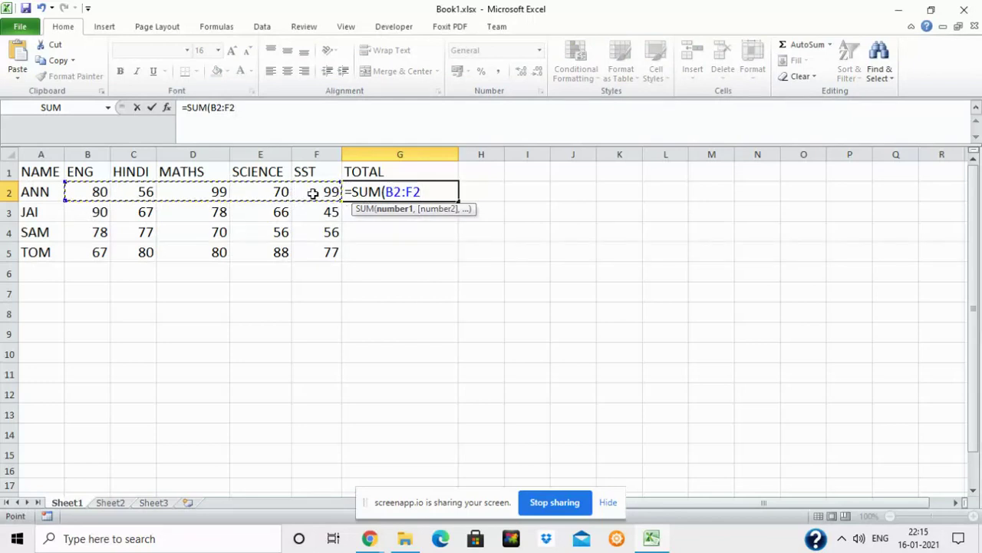
pyautogui.write(')')
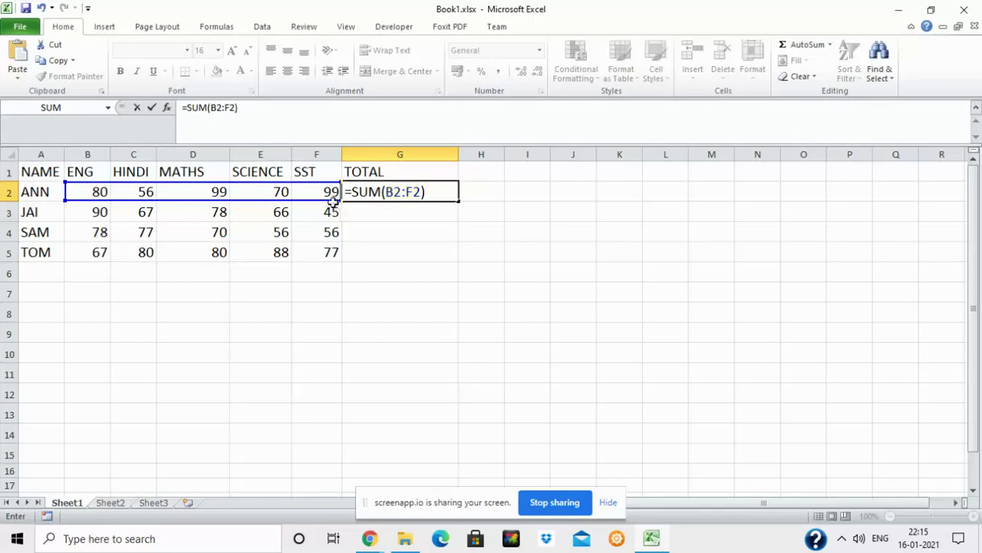
pyautogui.press('Return')
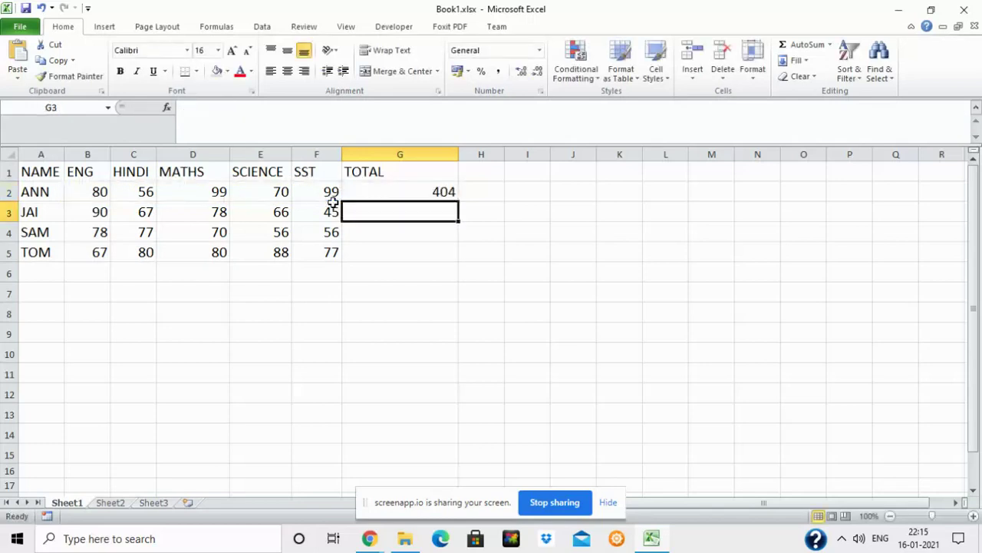
pyautogui.click(378, 191)
# Step: Copy ANN's SUM total from G2 down to G5, giving 346, 337 and 392
pyautogui.doubleClick(378, 191)
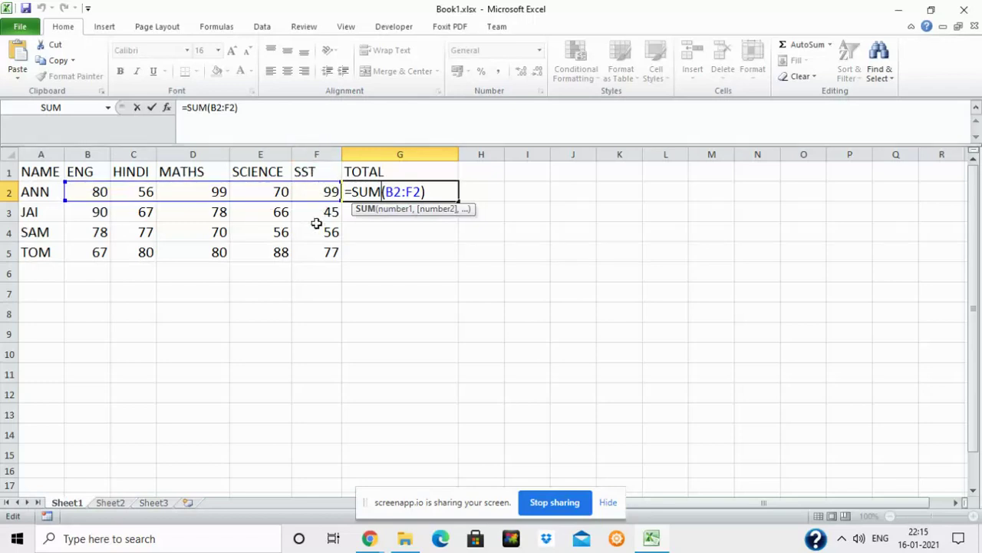
pyautogui.press('Return')
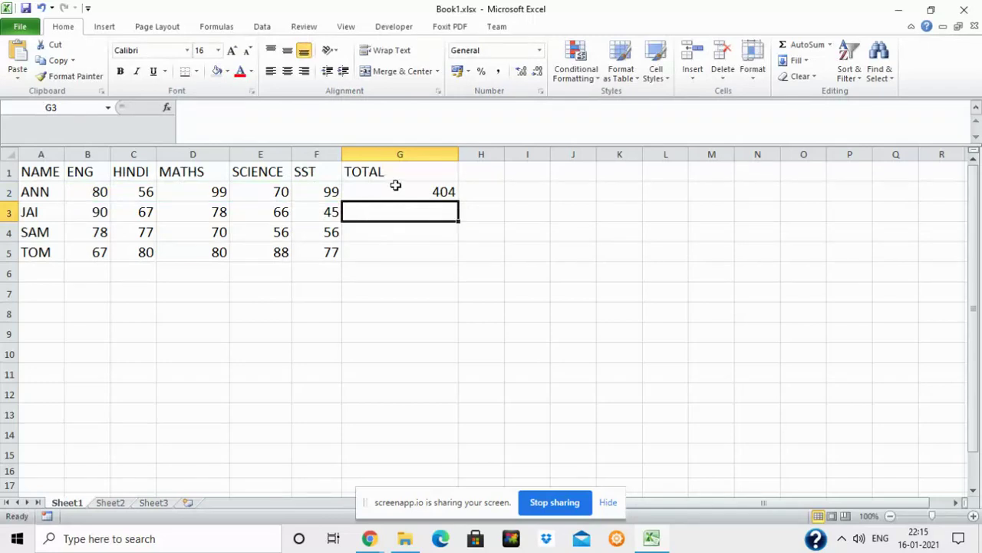
pyautogui.click(396, 185)
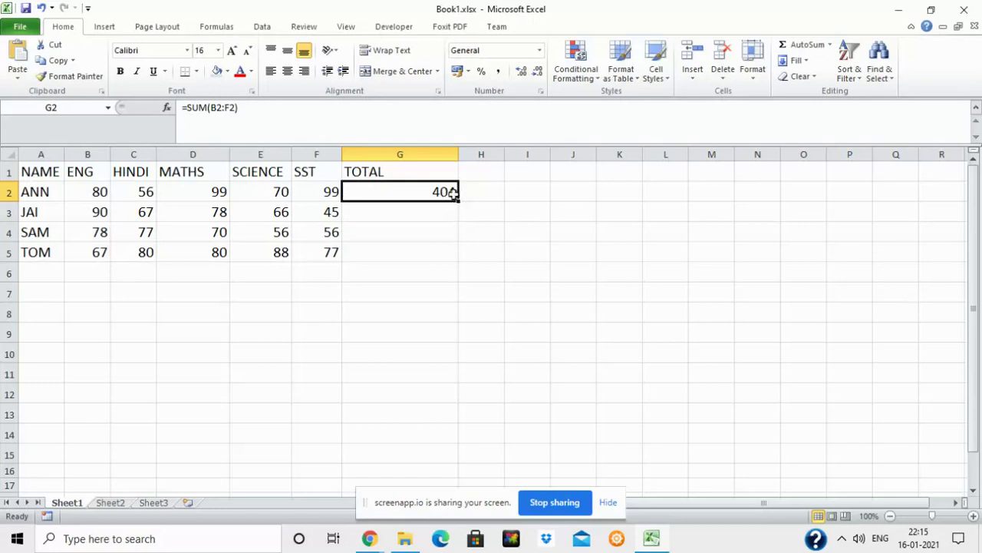
pyautogui.moveTo(458, 201); pyautogui.dragTo(456, 265)
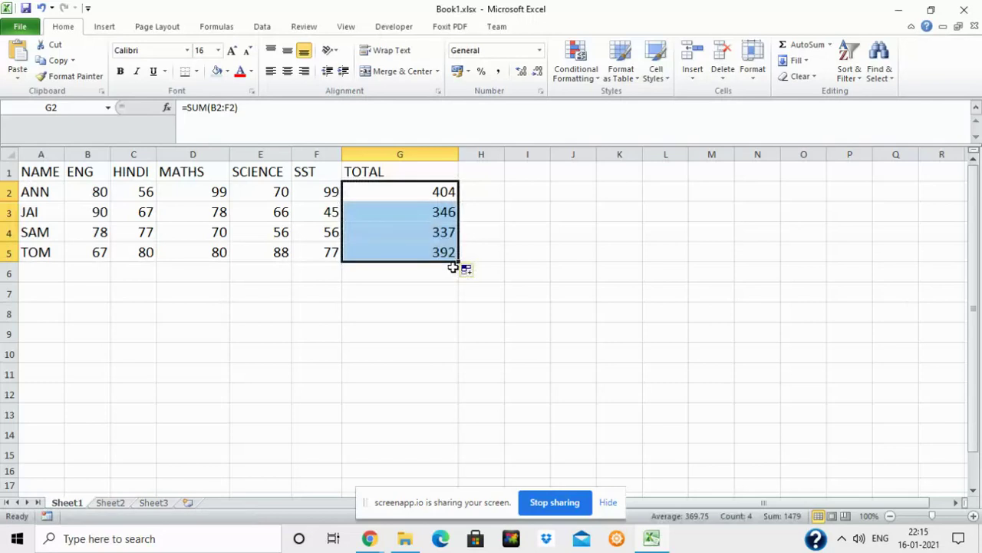
pyautogui.click(423, 296)
# Step: Inspect the SUM formulas in G3, G4 and G5, leaving them unchanged
pyautogui.doubleClick(402, 212)
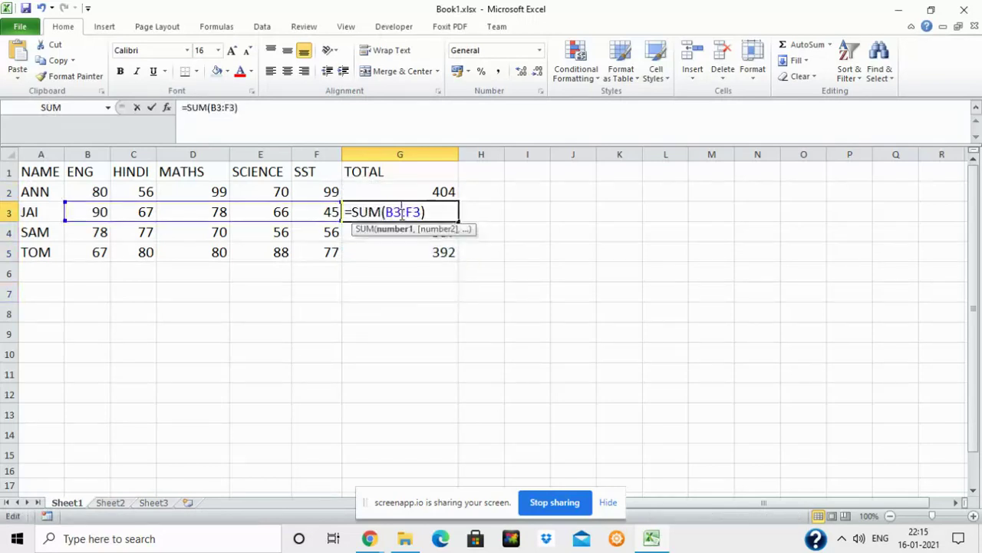
pyautogui.click(374, 232)
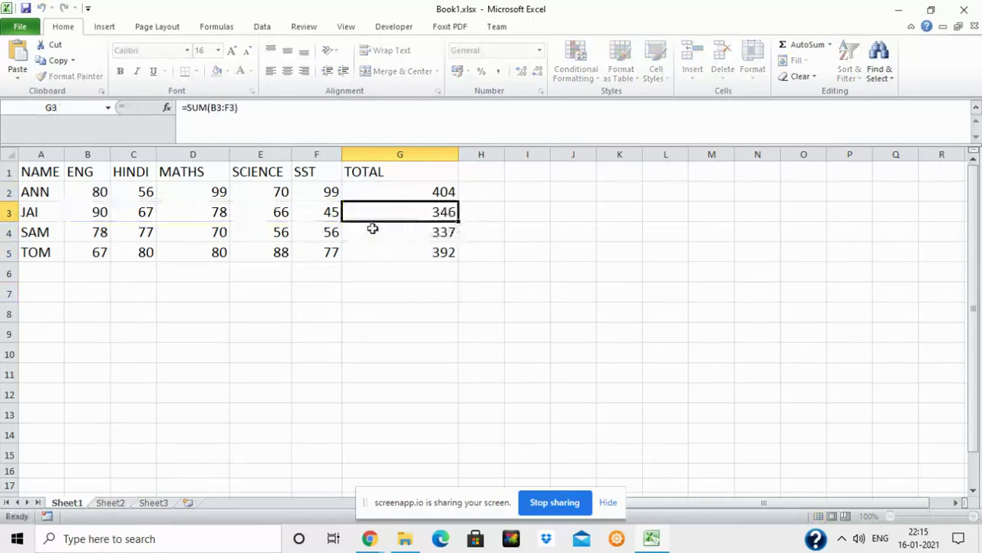
pyautogui.doubleClick(382, 232)
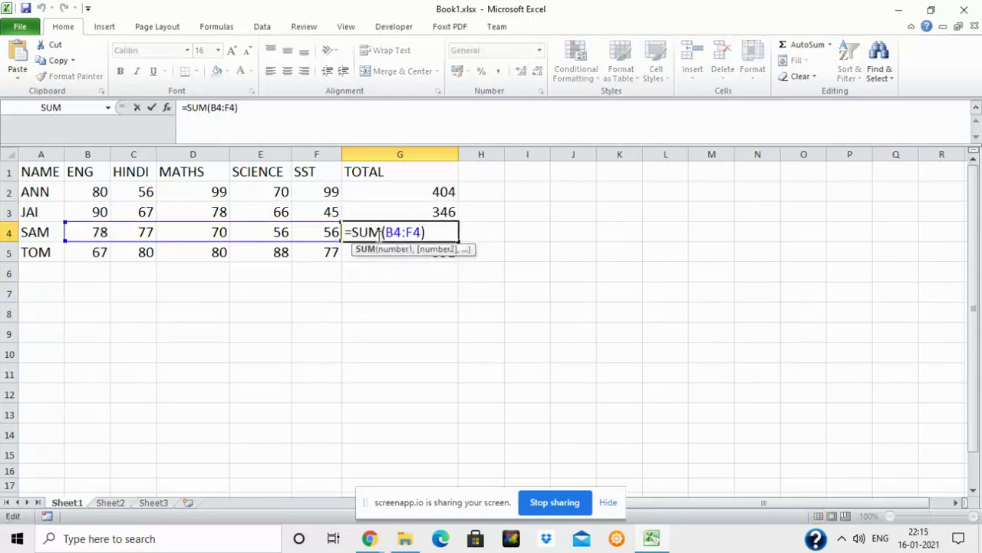
pyautogui.press('Escape')
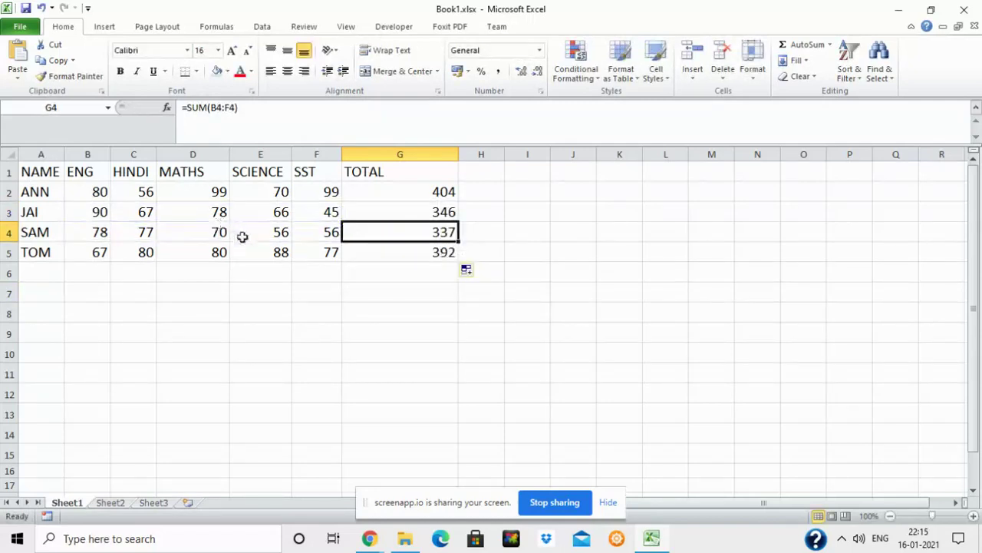
pyautogui.doubleClick(359, 252)
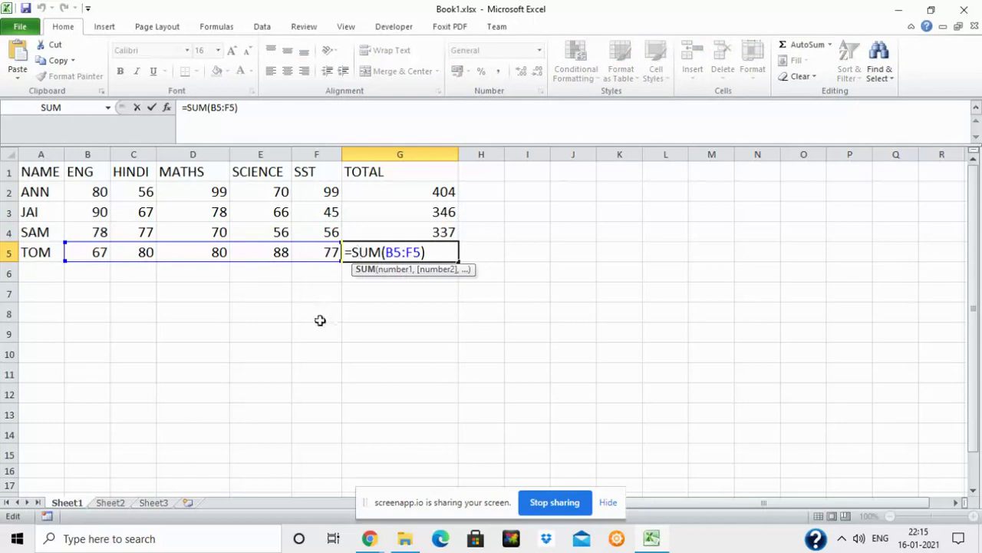
pyautogui.press('Escape')
pyautogui.doubleClick(413, 257)
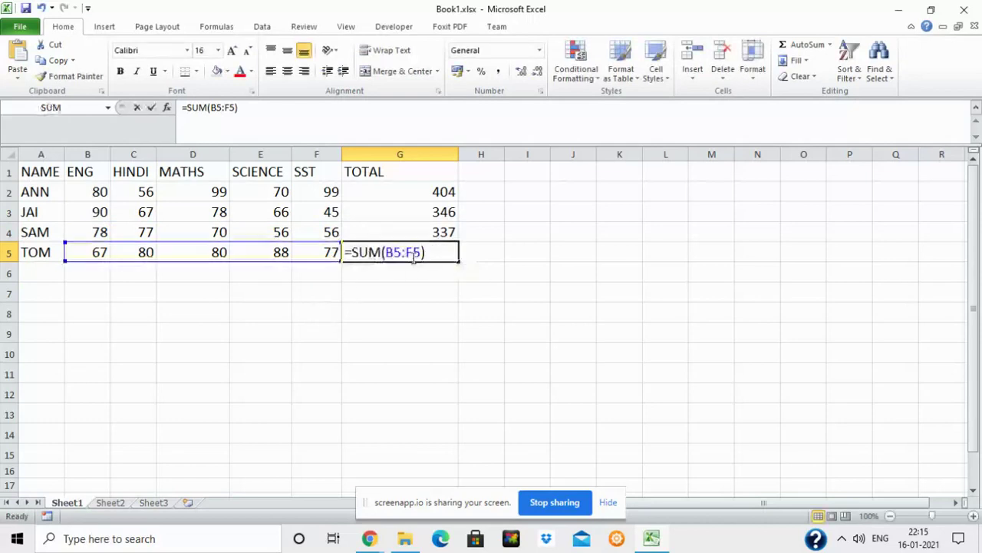
pyautogui.press('Escape')
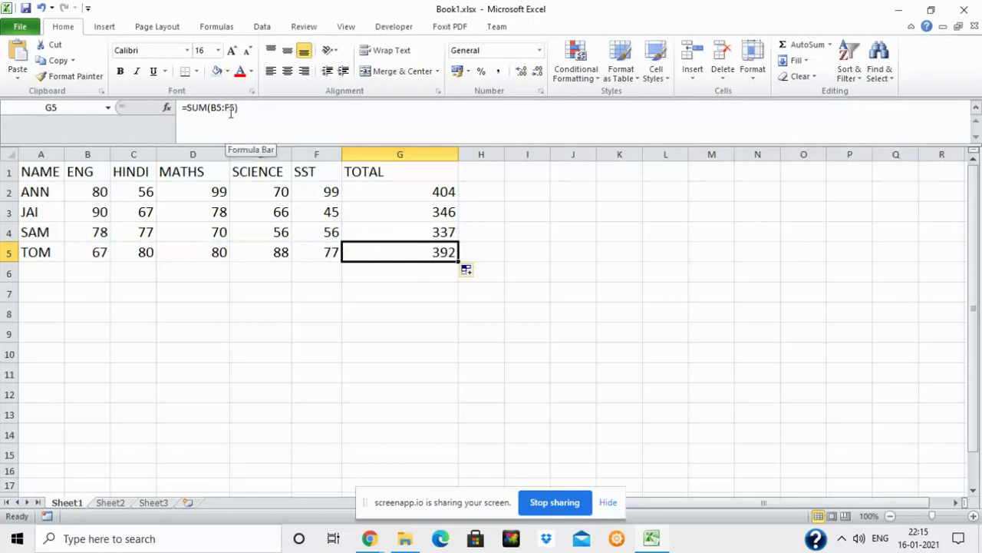
pyautogui.click(101, 277)
# Step: Widen column B and enter =MAX(B2:B5) in B6, showing the top ENG mark 90
pyautogui.moveTo(111, 154); pyautogui.dragTo(162, 154)
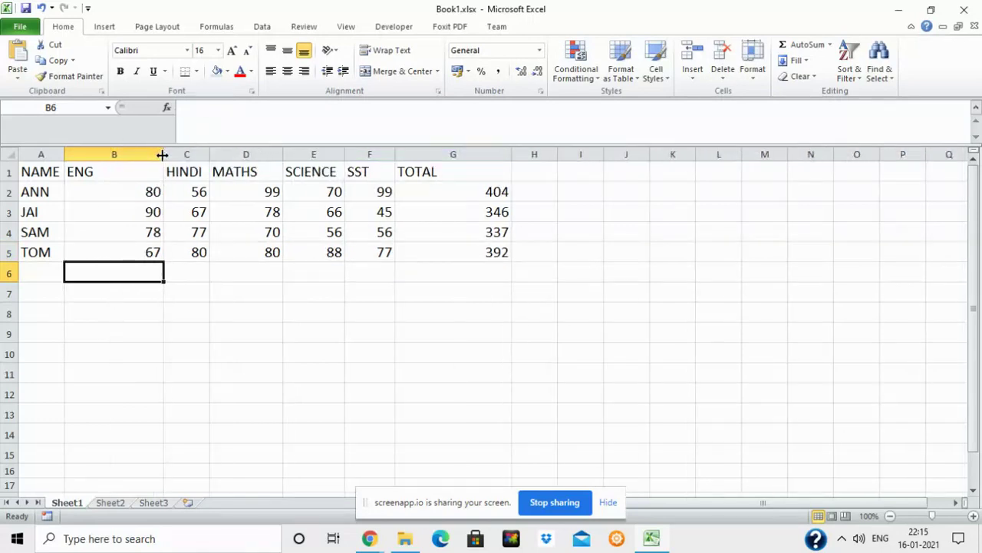
pyautogui.write('=m')
pyautogui.press('BackSpace')
pyautogui.write('MAX')
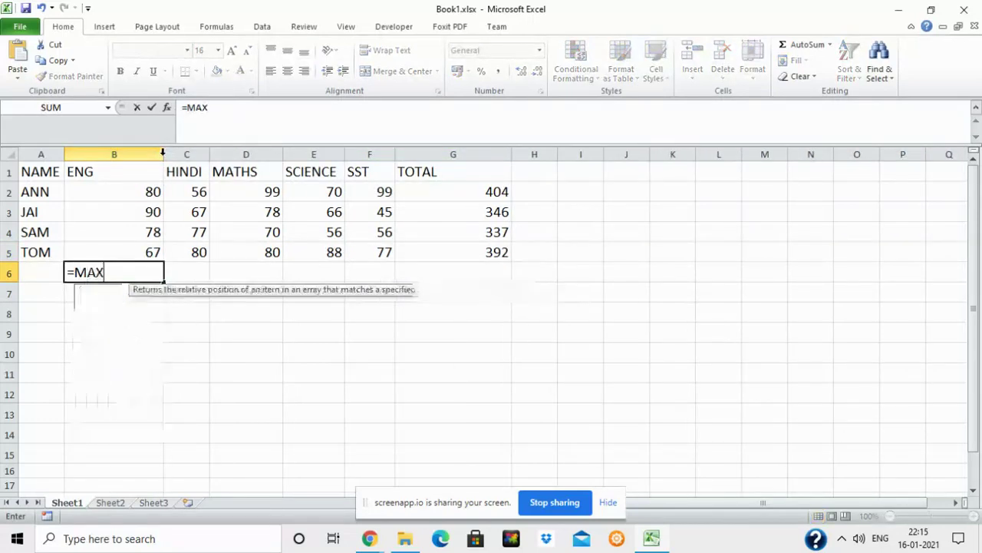
pyautogui.write('(')
pyautogui.moveTo(112, 185); pyautogui.dragTo(120, 248)
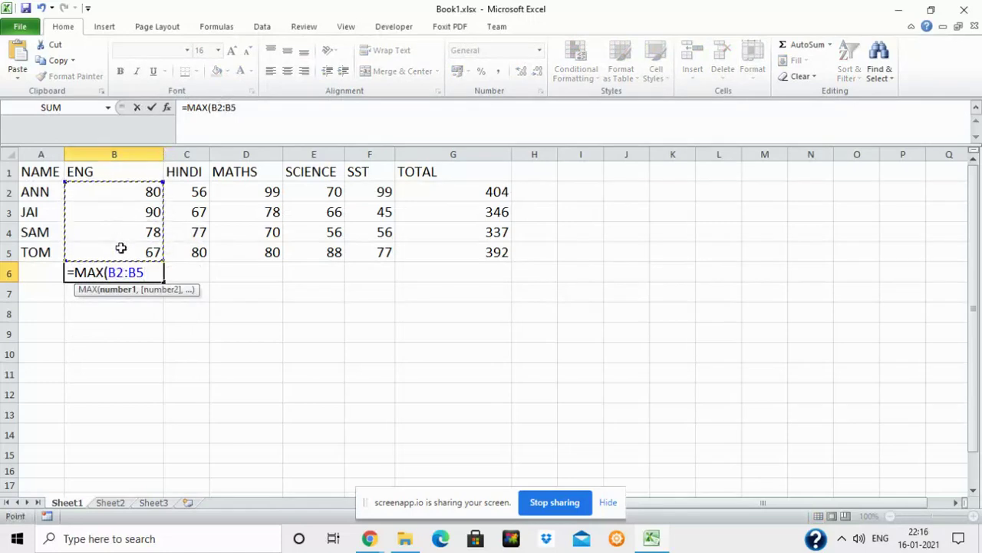
pyautogui.write(')')
pyautogui.press('Return')
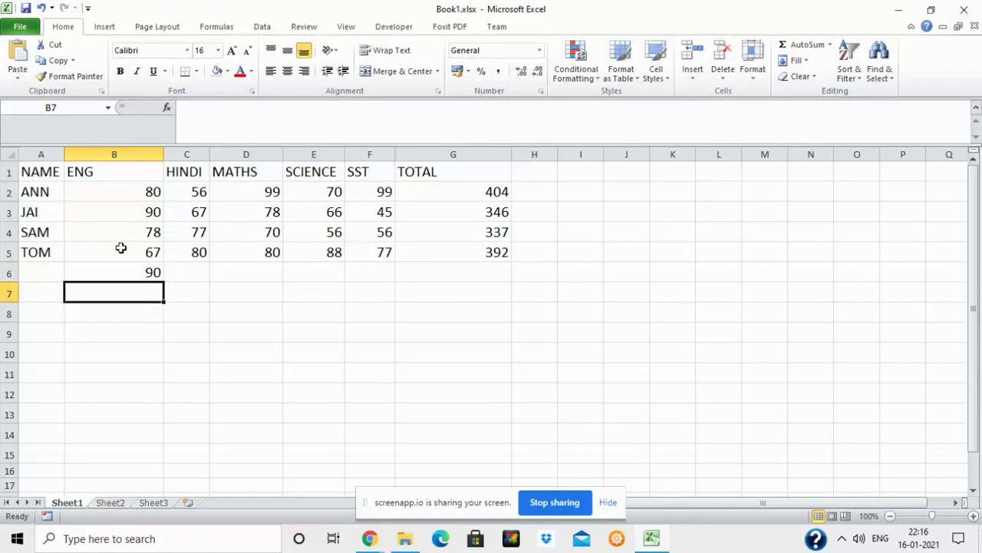
# Step: Enter =MIN(C2:C5) in C6 to show the lowest HINDI mark, 56
pyautogui.click(181, 271)
pyautogui.write('=MIN')
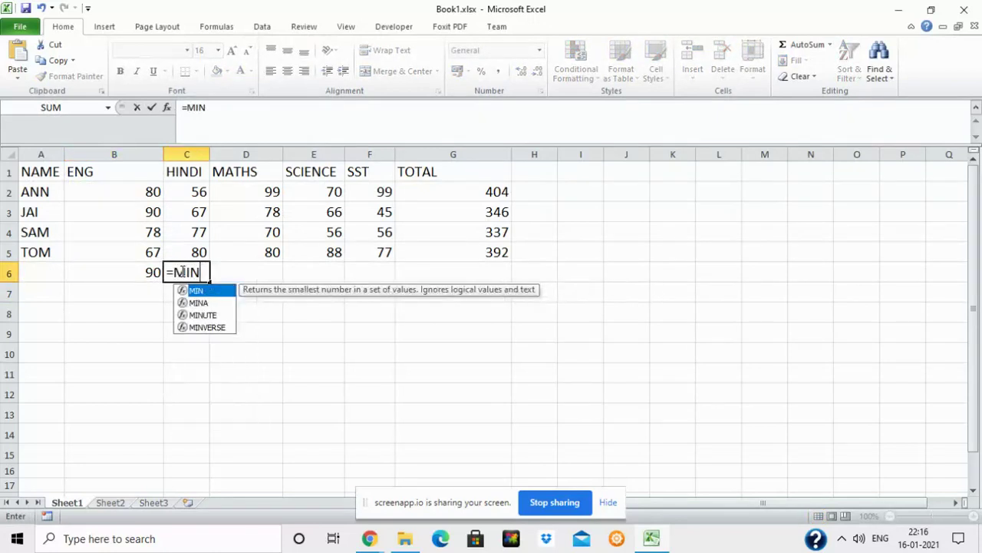
pyautogui.write('(')
pyautogui.click(193, 193)
pyautogui.moveTo(194, 192); pyautogui.dragTo(198, 260)
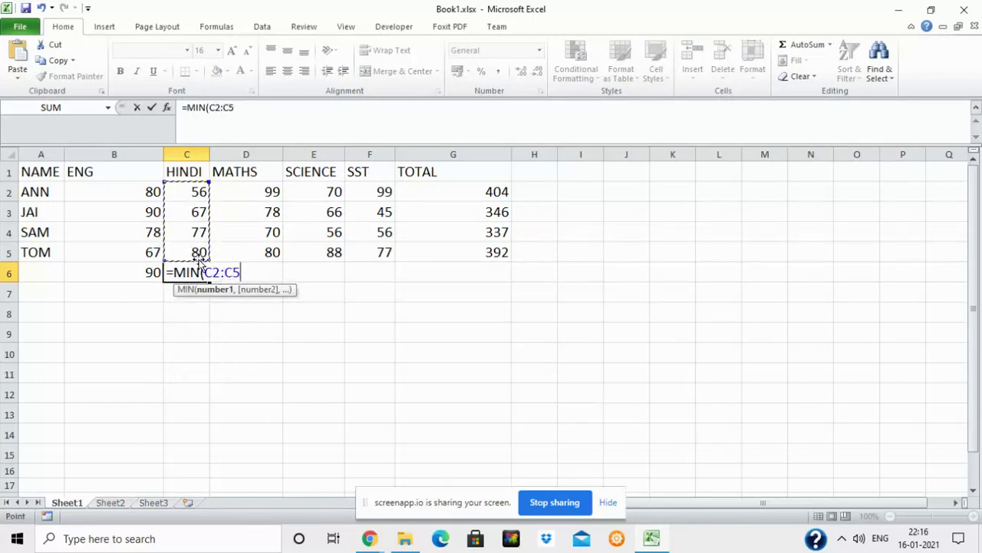
pyautogui.write(')')
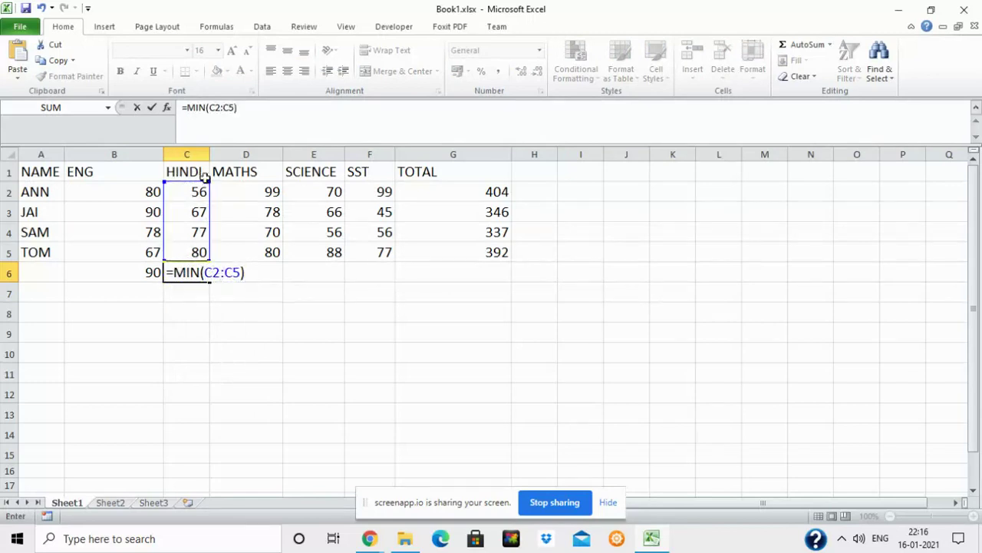
pyautogui.press('Return')
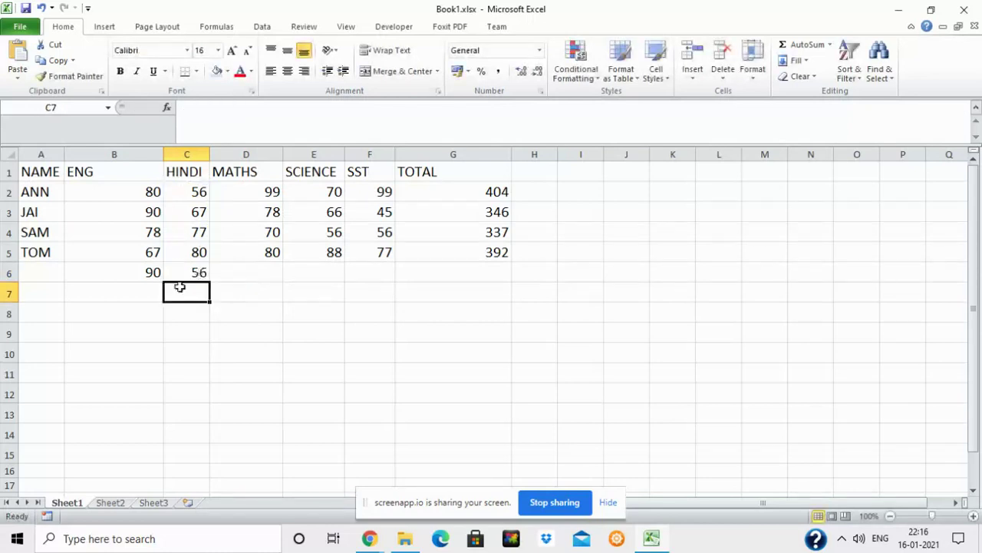
# Step: Enter =AVERAGE(D2:D5) in D6, returning 81.75 for MATHS
pyautogui.click(252, 270)
pyautogui.write('=AVERAGE')
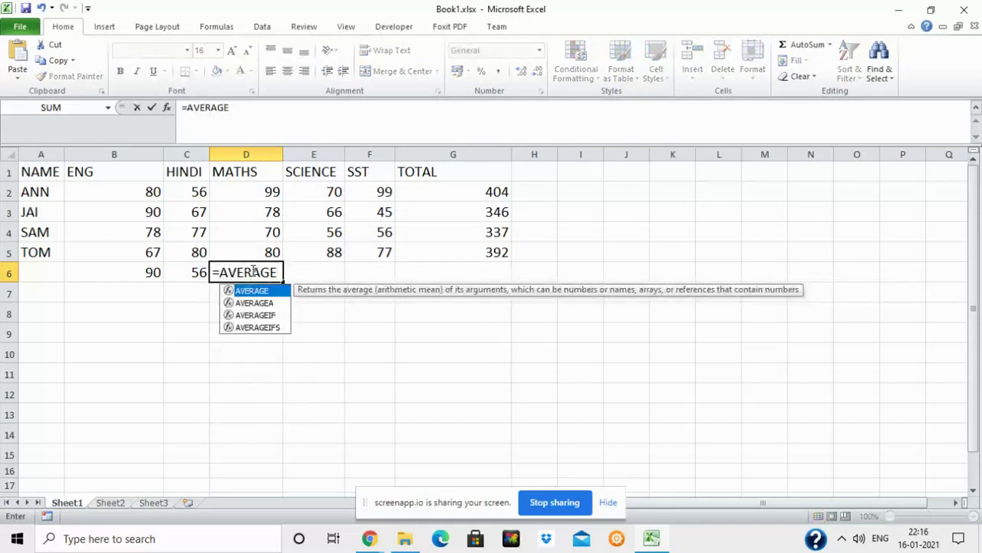
pyautogui.write('(')
pyautogui.moveTo(242, 189); pyautogui.dragTo(246, 254)
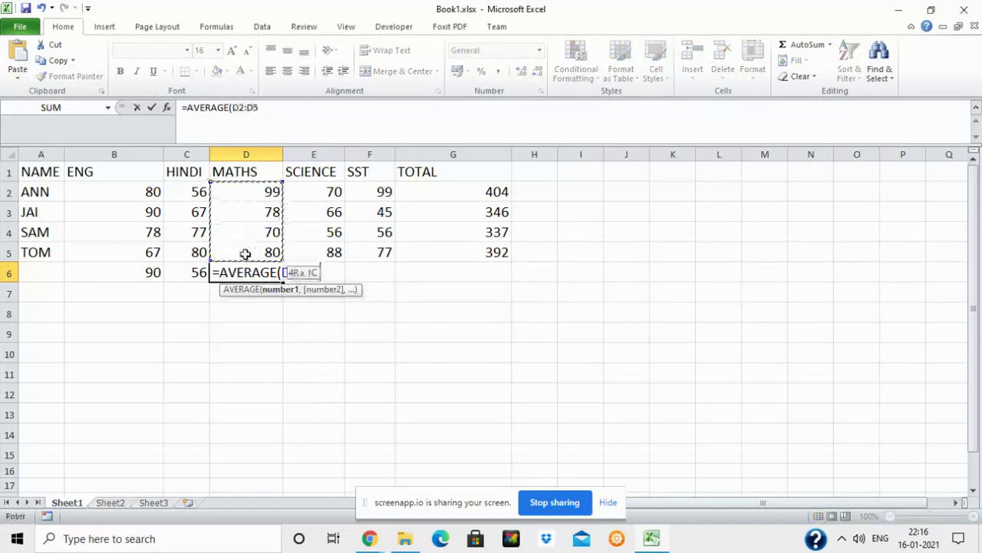
pyautogui.write(')')
pyautogui.press('Return')
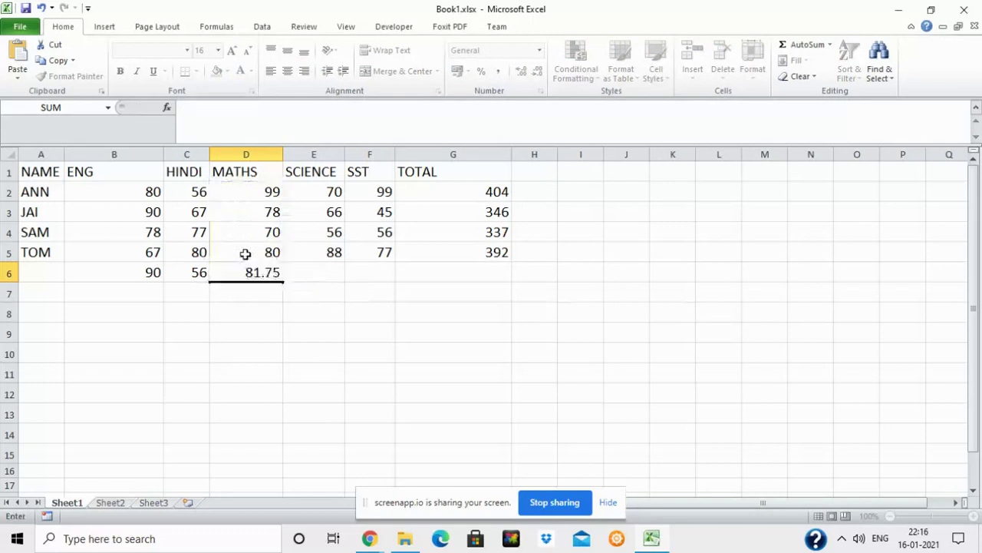
pyautogui.click(247, 272)
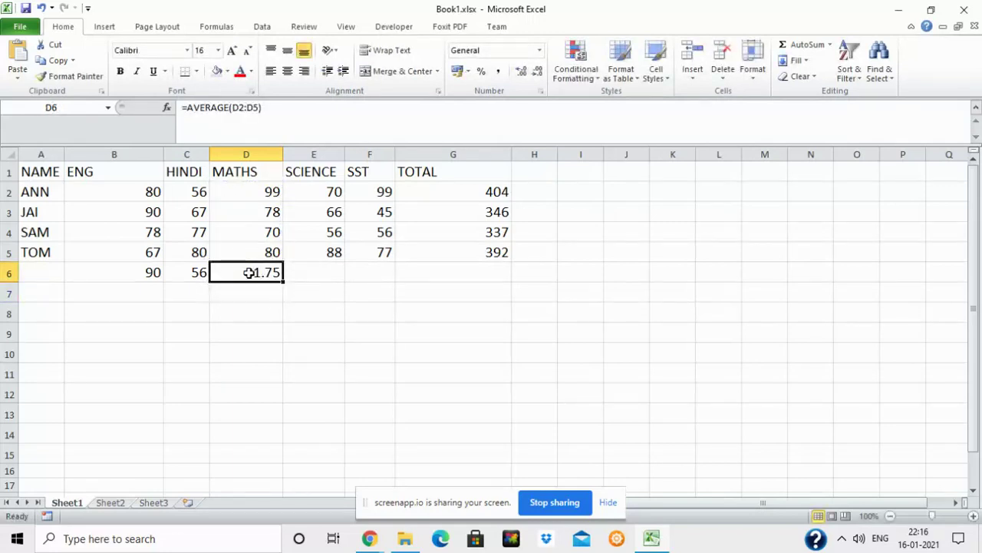